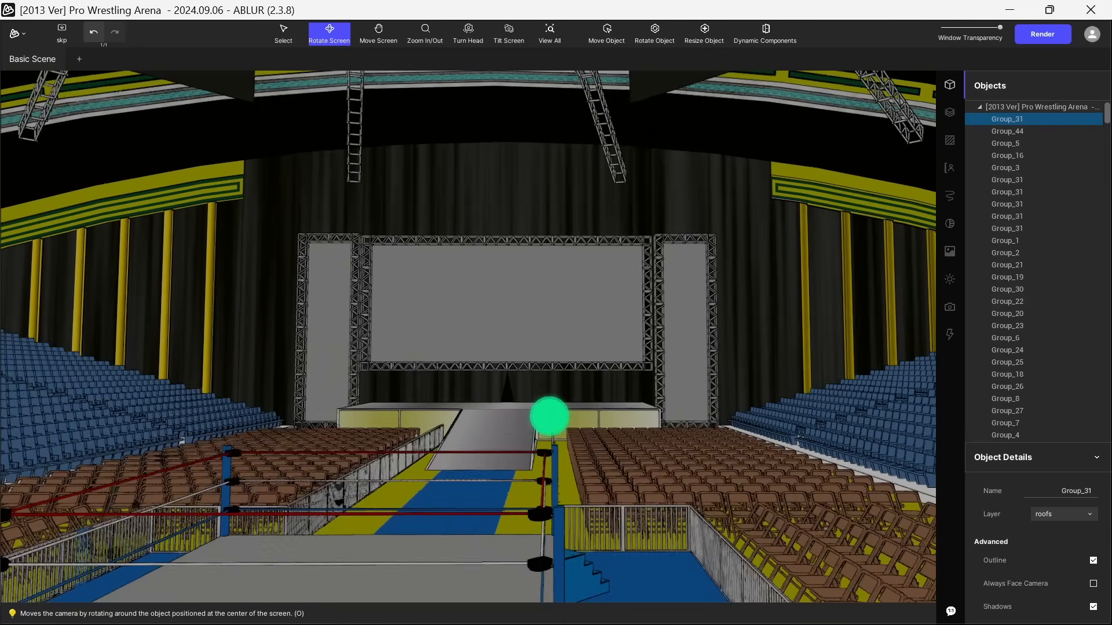
# Examine the arena's entrance stage, its screens and ramp from several angles.
pyautogui.scroll(3, 500, 428)
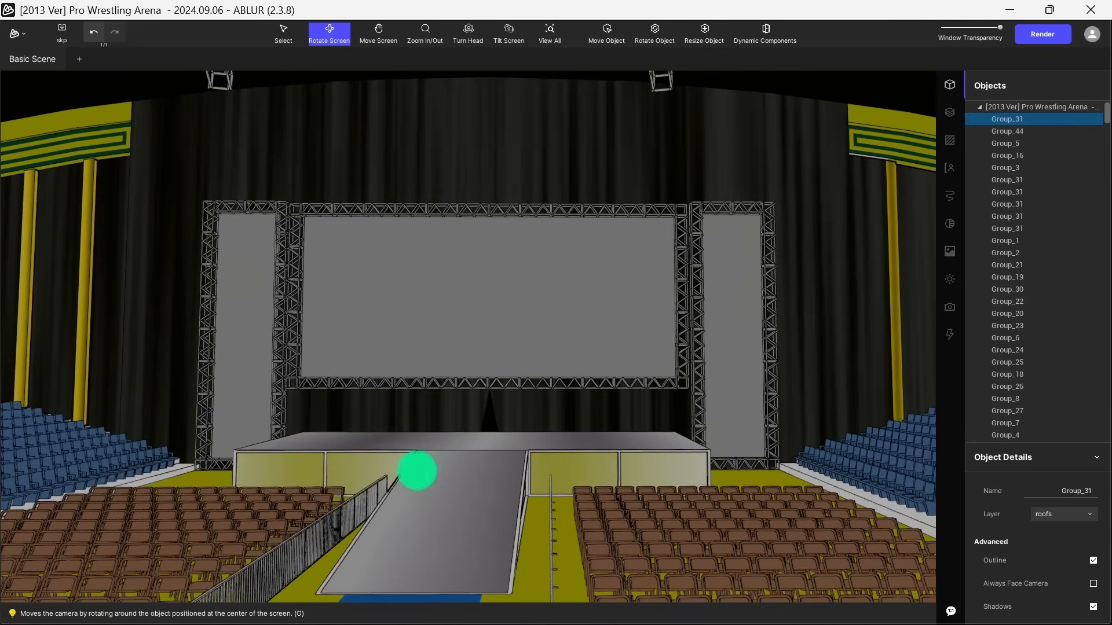
pyautogui.moveTo(416, 431); pyautogui.dragTo(483, 429)
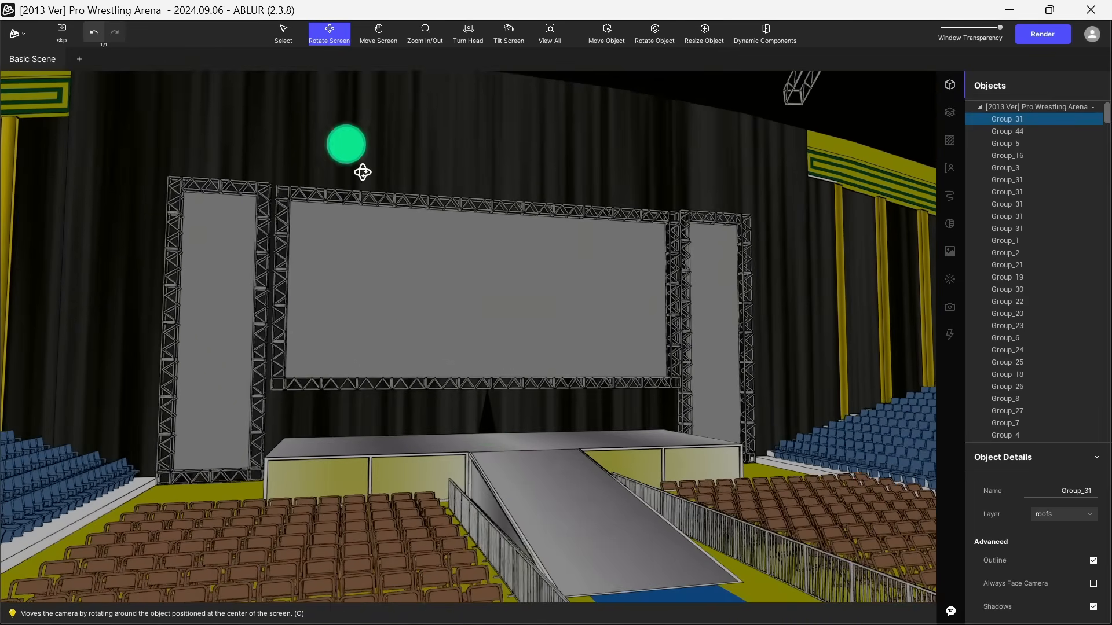
pyautogui.moveTo(590, 415); pyautogui.dragTo(603, 414)
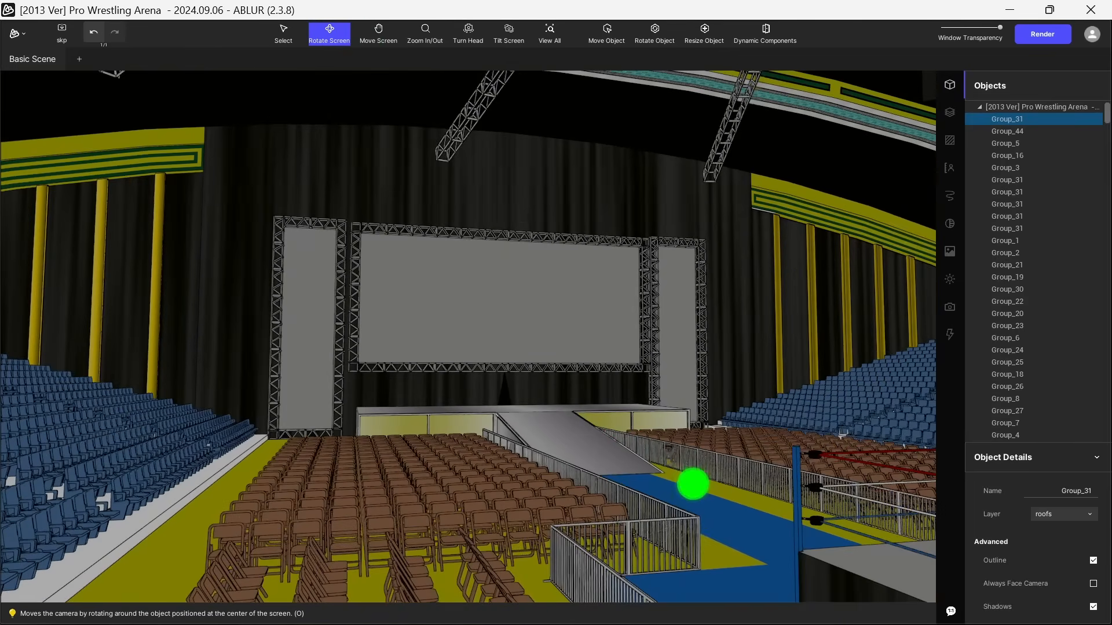
pyautogui.moveTo(693, 484); pyautogui.dragTo(559, 317)
# Frame the wrestling ring from above, with the entrance ramp and stage directly behind it.
pyautogui.click(378, 43)
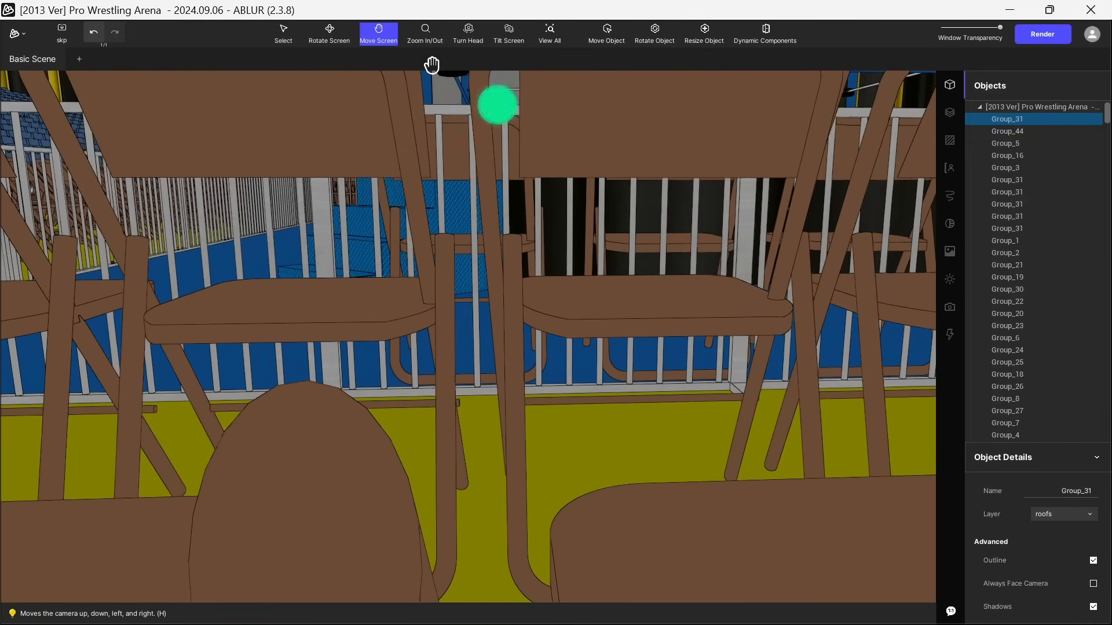
pyautogui.moveTo(496, 104); pyautogui.dragTo(442, 347)
pyautogui.scroll(-3, 464, 361)
pyautogui.click(330, 32)
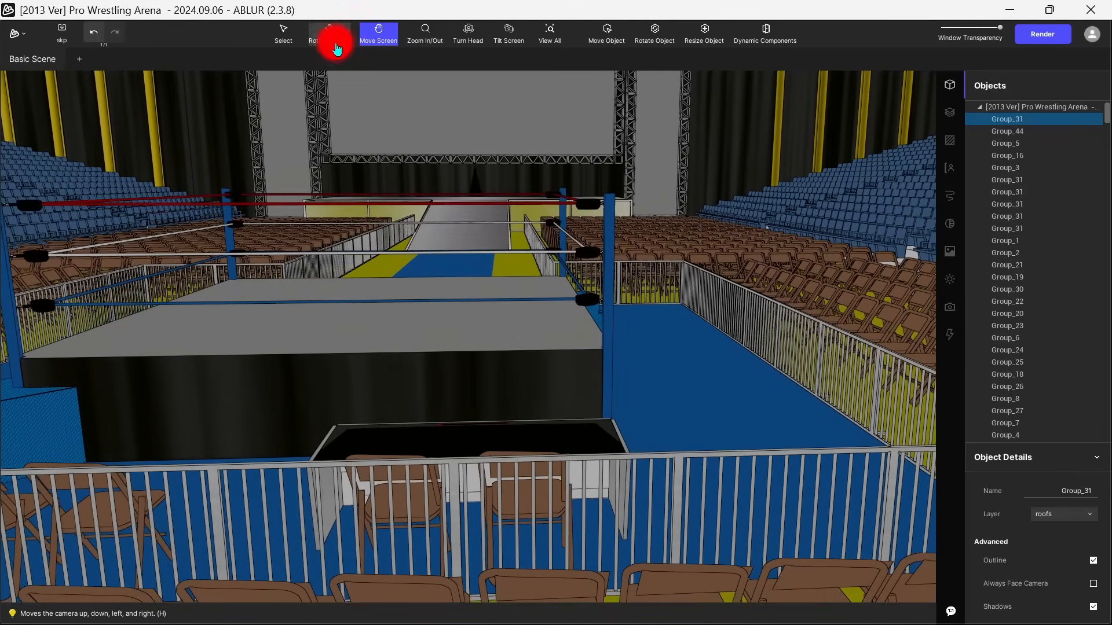
pyautogui.moveTo(331, 272); pyautogui.dragTo(313, 304)
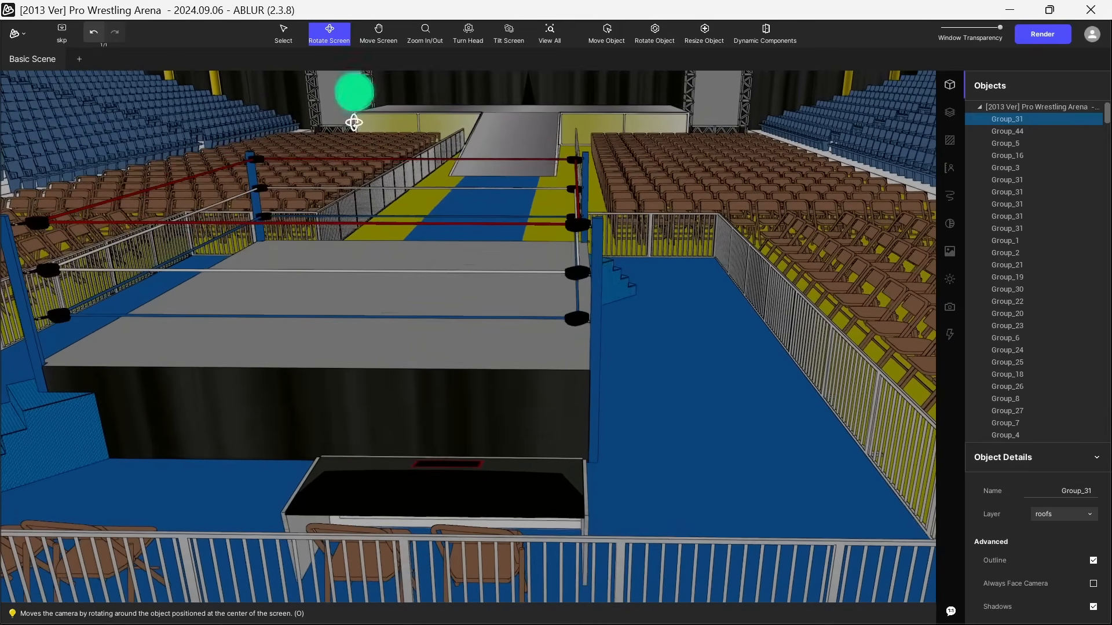
pyautogui.click(375, 32)
pyautogui.moveTo(406, 173); pyautogui.dragTo(467, 206)
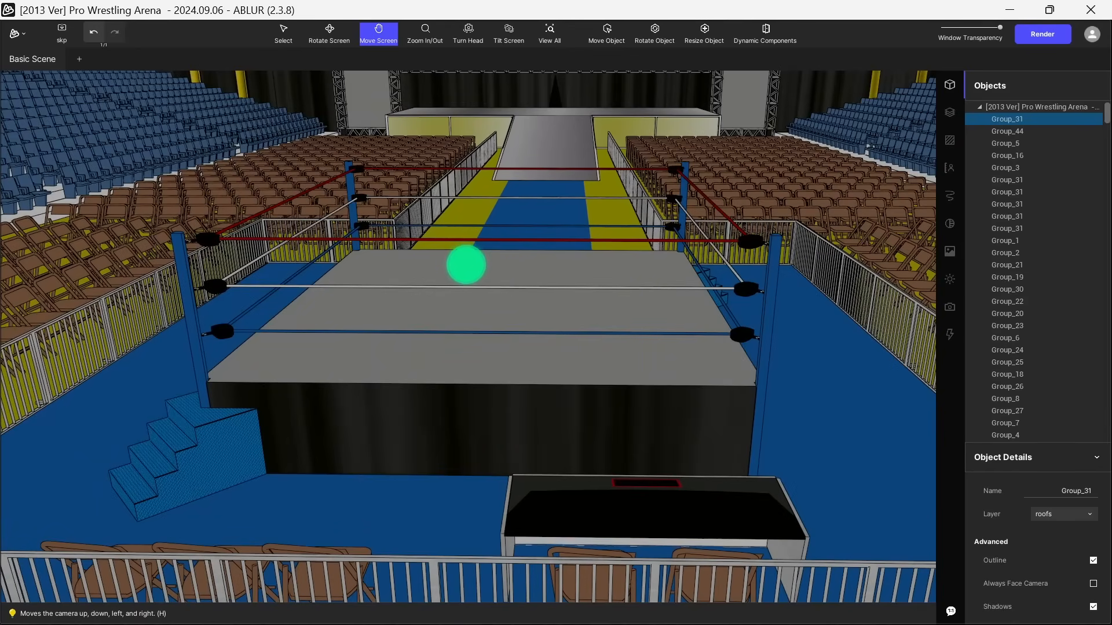
pyautogui.moveTo(466, 265); pyautogui.dragTo(502, 314)
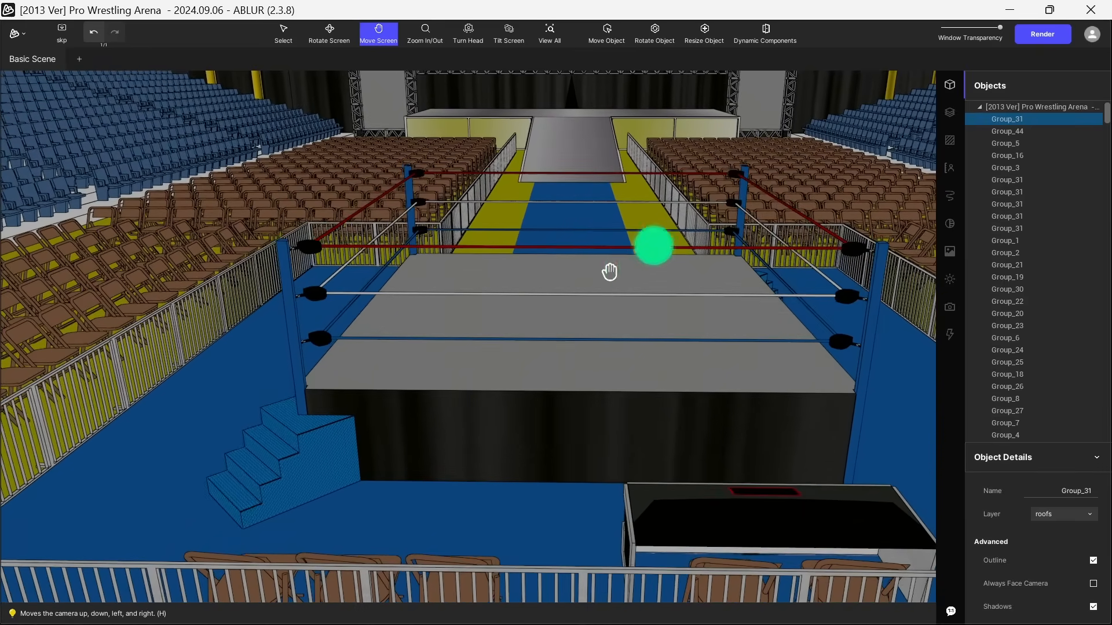
pyautogui.moveTo(672, 236); pyautogui.dragTo(687, 255)
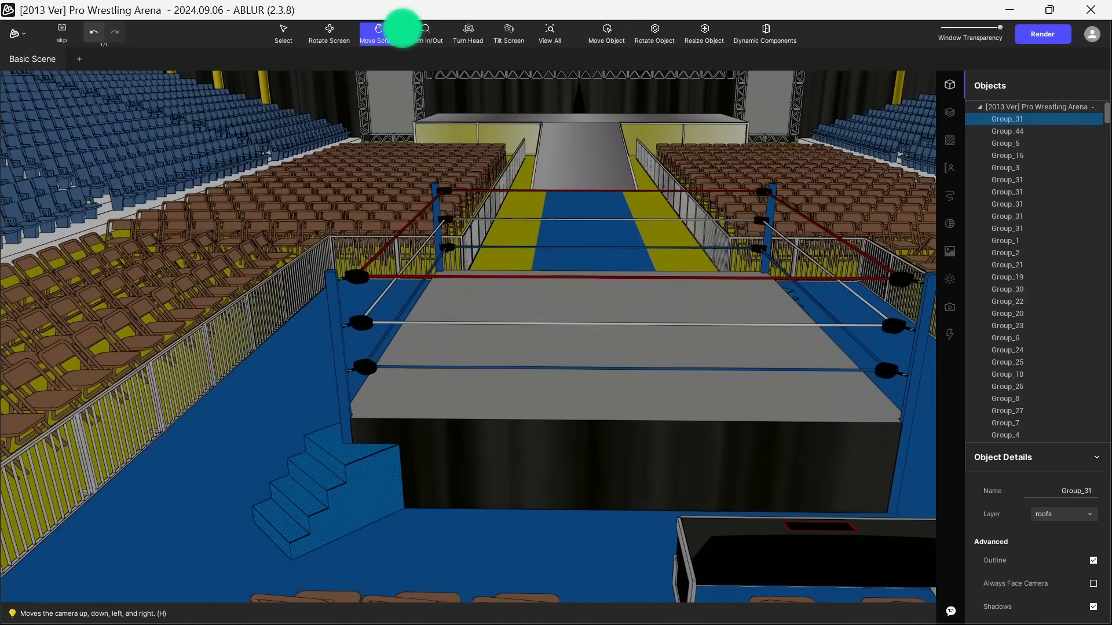
pyautogui.click(334, 33)
pyautogui.moveTo(504, 218); pyautogui.dragTo(519, 231)
pyautogui.click(378, 36)
pyautogui.moveTo(665, 244); pyautogui.dragTo(636, 266)
pyautogui.moveTo(828, 359)
pyautogui.mouseDown()
pyautogui.moveTo(809, 359)
pyautogui.moveTo(827, 367)
pyautogui.mouseUp()
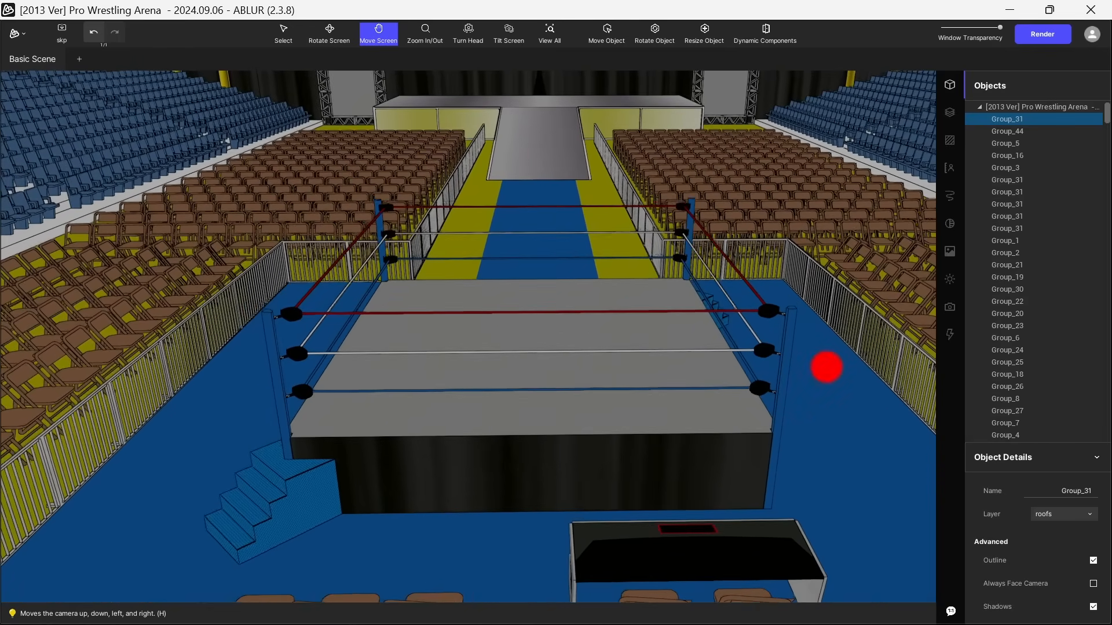
# Set the shading reference point to 14 % and the sun's intensity to 5.2 %.
pyautogui.click(952, 283)
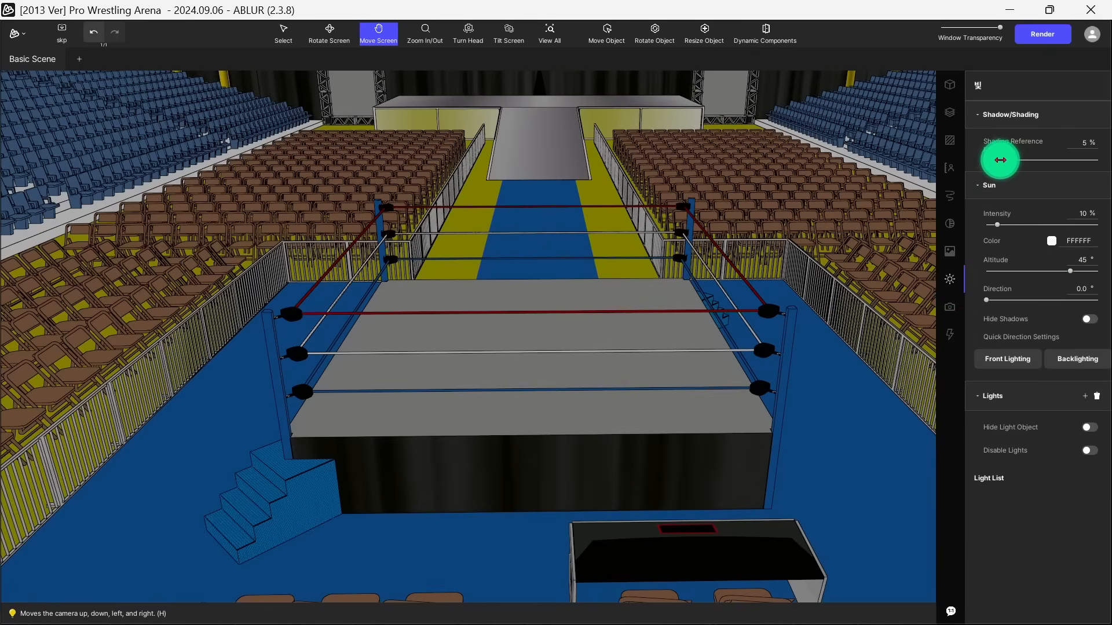
pyautogui.moveTo(1011, 161); pyautogui.dragTo(1095, 164)
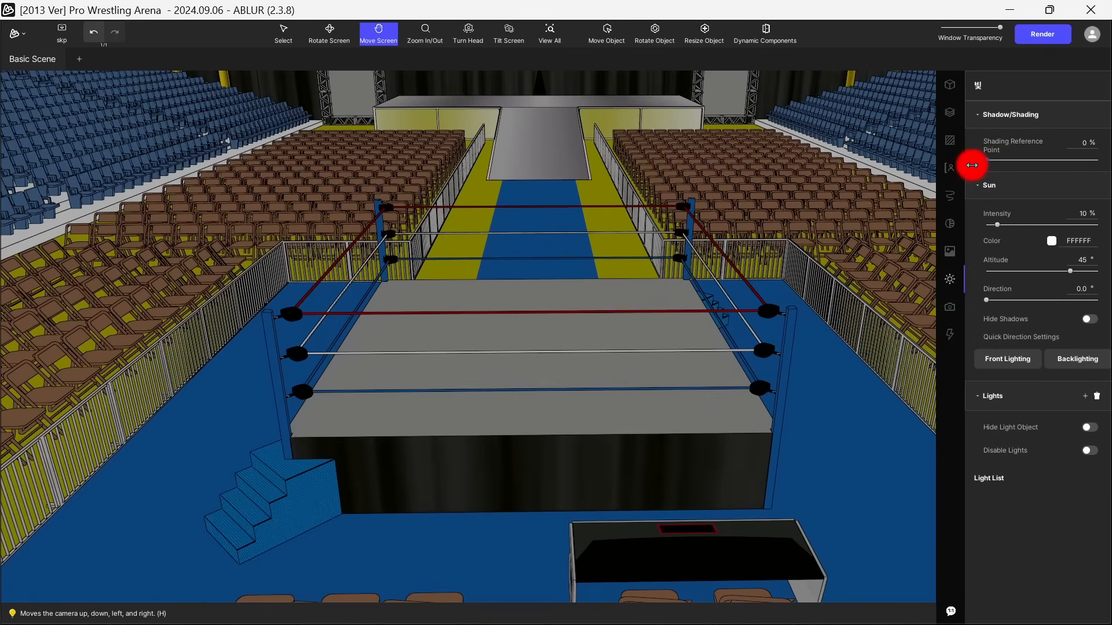
pyautogui.moveTo(1001, 166); pyautogui.dragTo(1001, 165)
pyautogui.moveTo(999, 226)
pyautogui.mouseDown()
pyautogui.moveTo(1049, 228)
pyautogui.moveTo(994, 236)
pyautogui.mouseUp()
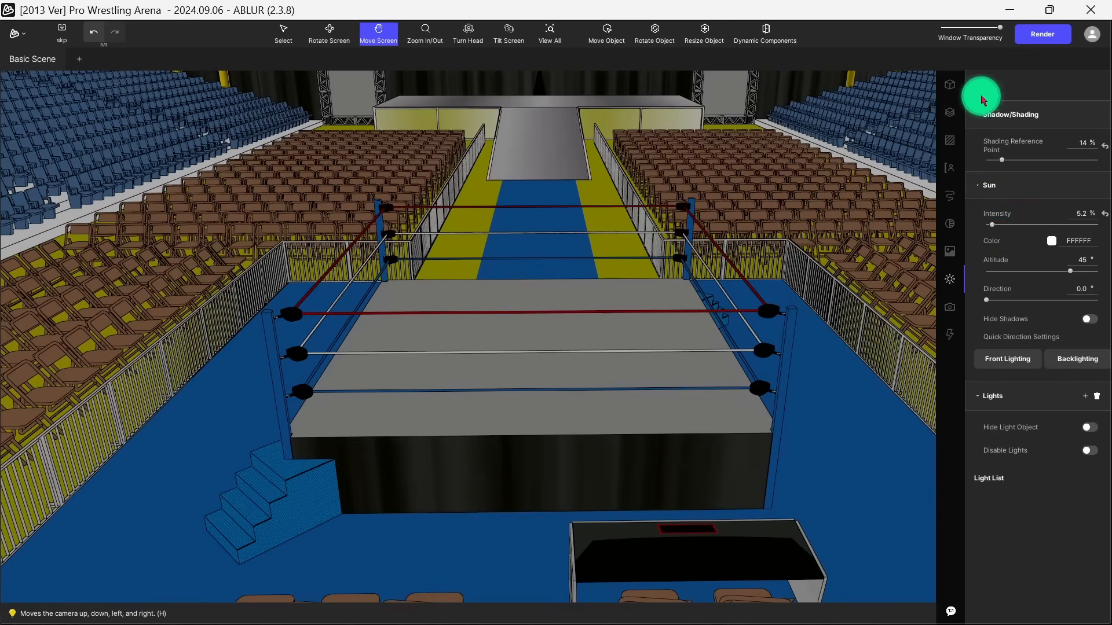
# Add a Spot light at the centre of the ring mat and raise it above the ring so it shines down.
pyautogui.click(986, 185)
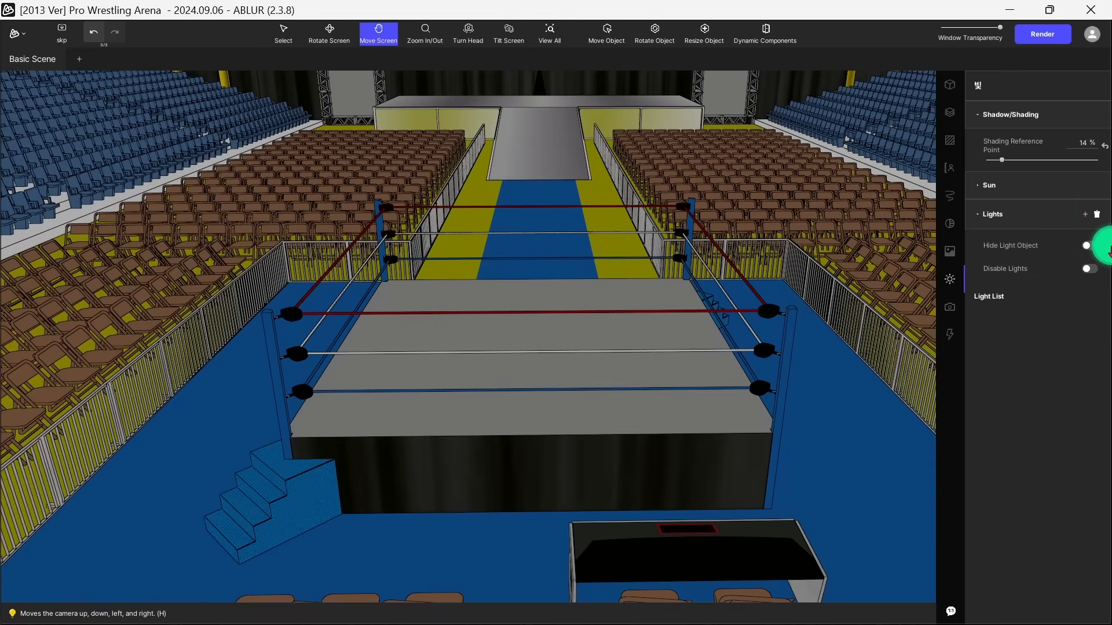
pyautogui.click(1086, 218)
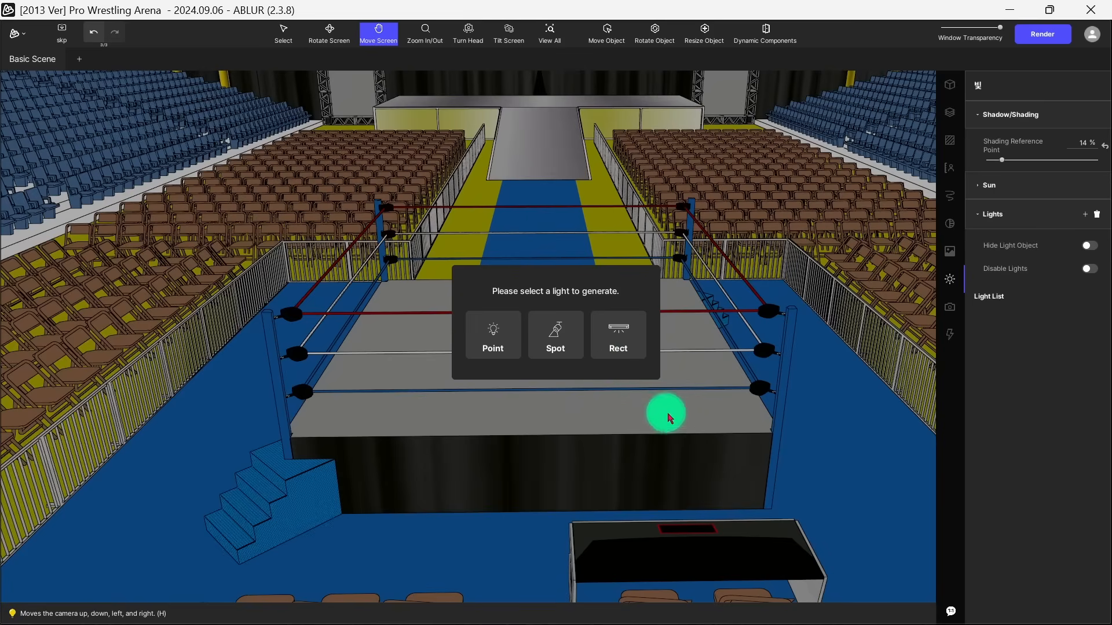
pyautogui.click(556, 330)
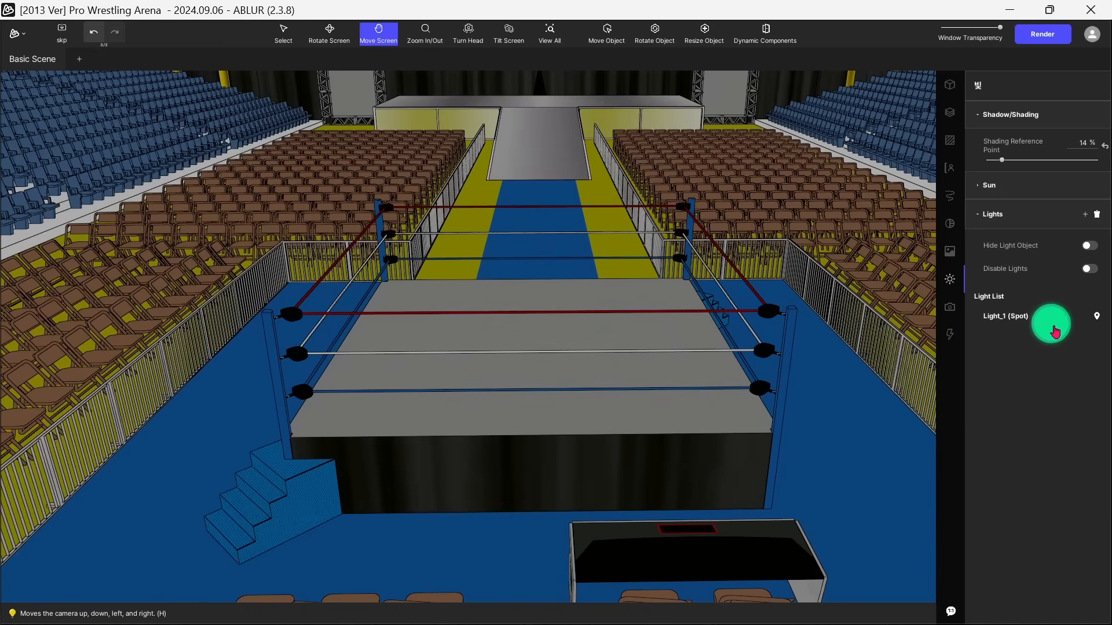
pyautogui.click(1095, 316)
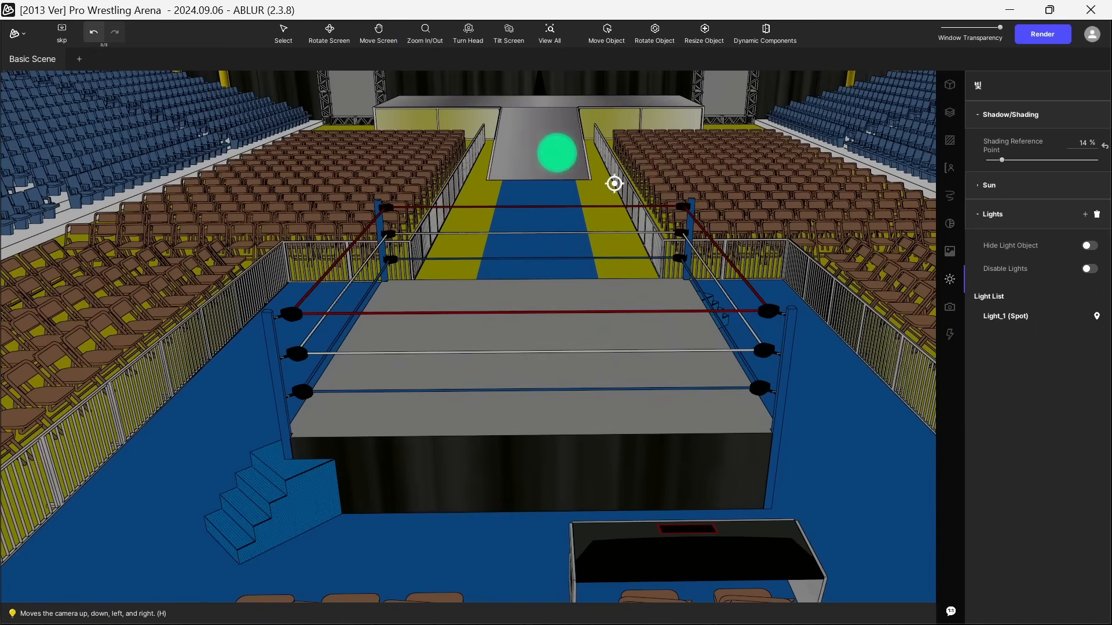
pyautogui.moveTo(540, 153); pyautogui.dragTo(535, 206, button='middle')
pyautogui.click(533, 313)
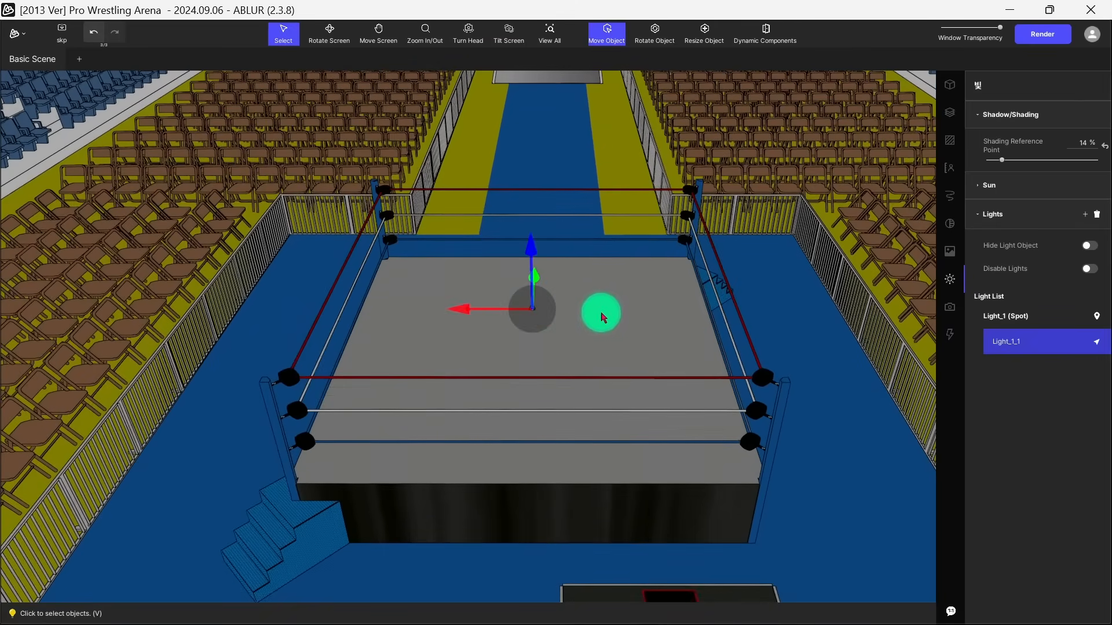
pyautogui.moveTo(599, 310); pyautogui.dragTo(606, 258, button='middle')
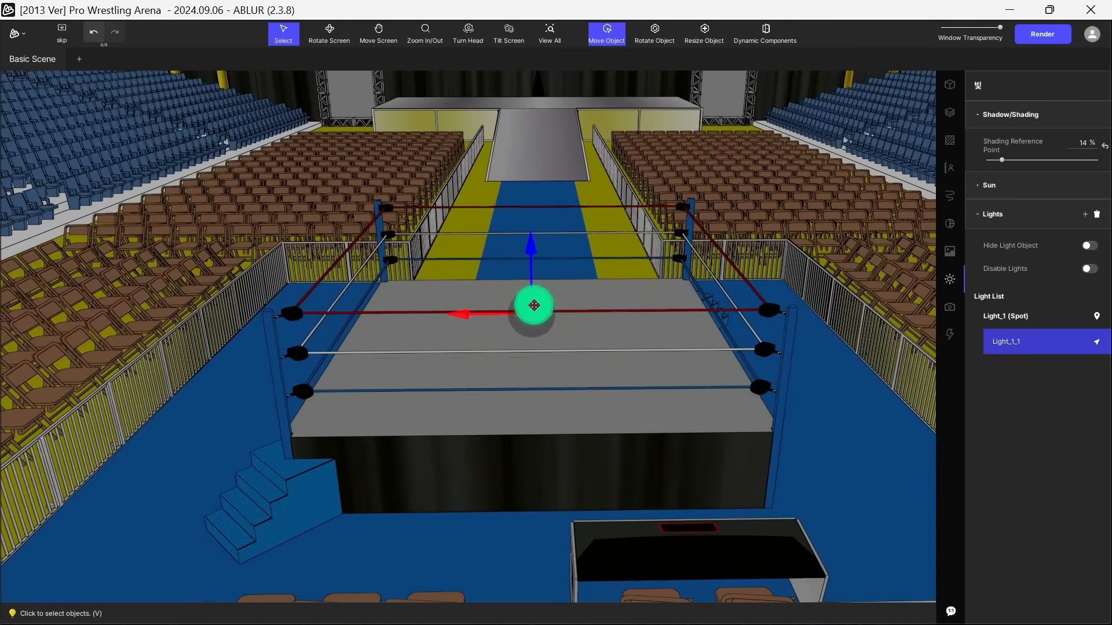
pyautogui.moveTo(531, 317); pyautogui.dragTo(459, 192)
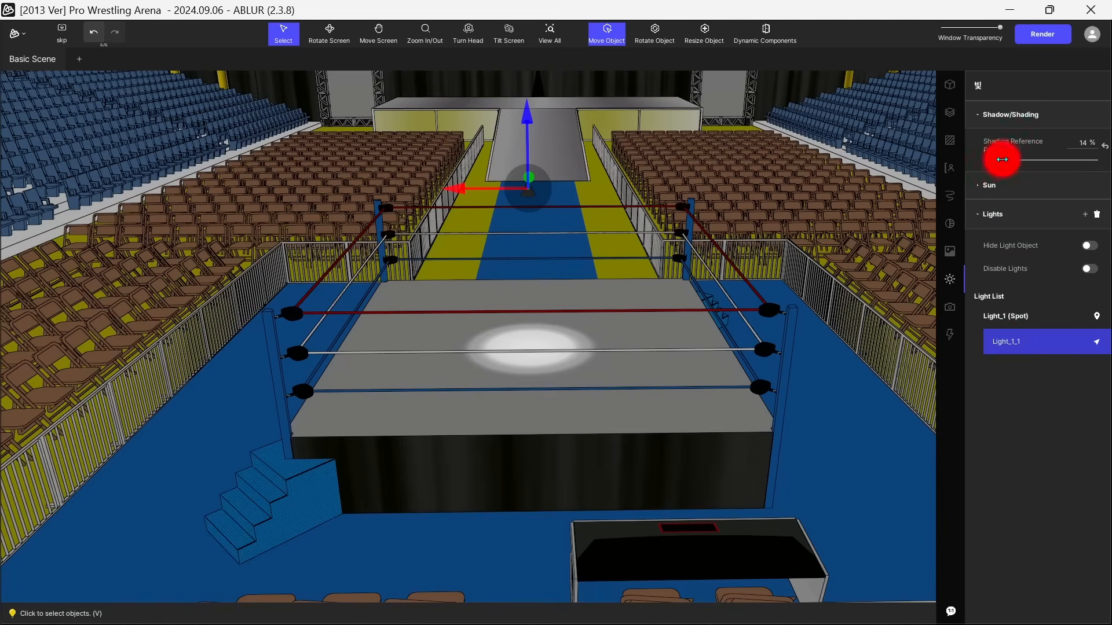
# Set the shading reference point to 11.9 %, and give the sun an intensity of 38.3 % and a direction of 26.1°.
pyautogui.moveTo(1002, 159)
pyautogui.mouseDown()
pyautogui.moveTo(1042, 159)
pyautogui.moveTo(997, 163)
pyautogui.mouseUp()
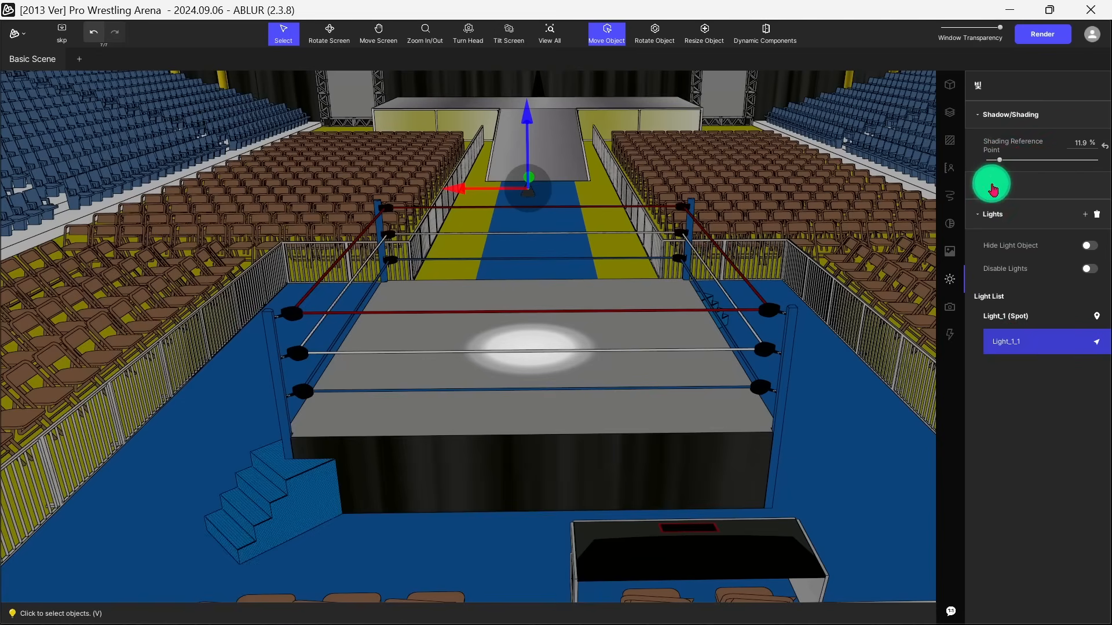
pyautogui.click(992, 185)
pyautogui.moveTo(1029, 228); pyautogui.dragTo(1029, 226)
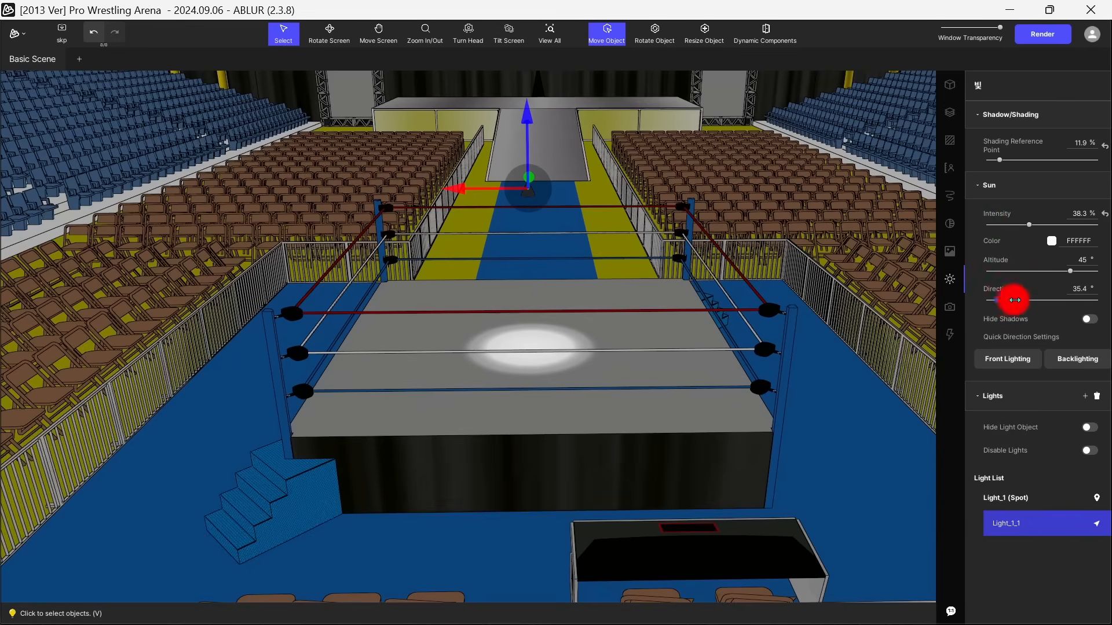
pyautogui.moveTo(989, 301); pyautogui.dragTo(991, 301)
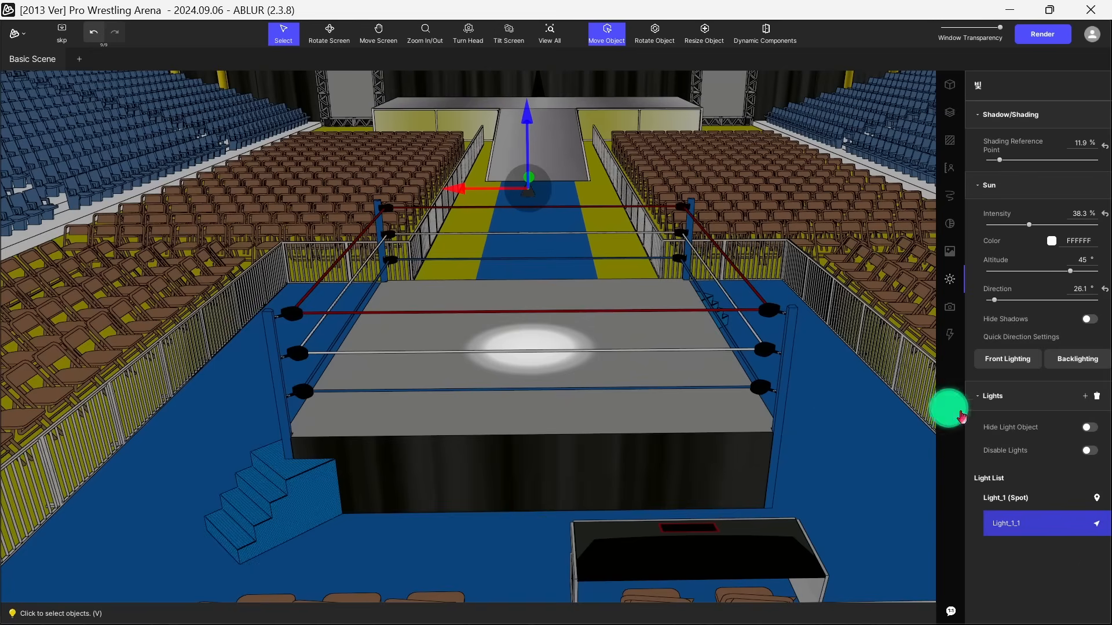
# Set the shading reference point to 8.8 % and the sun's intensity to 18.7 %, and apply the Backlighting direction preset.
pyautogui.moveTo(1001, 160)
pyautogui.mouseDown()
pyautogui.moveTo(1068, 162)
pyautogui.moveTo(993, 166)
pyautogui.mouseUp()
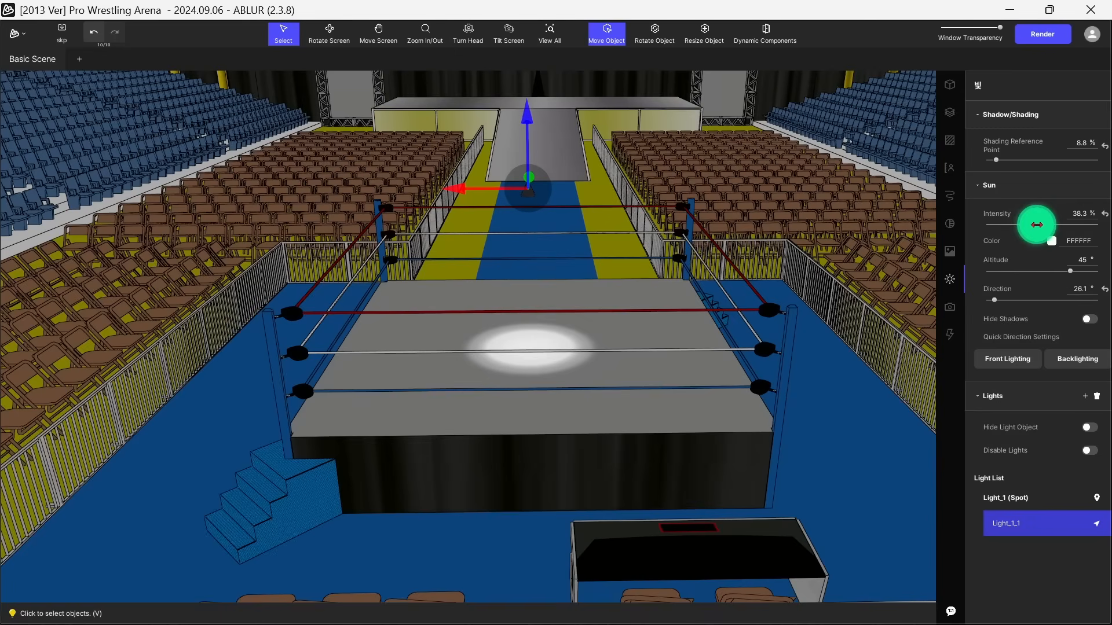
pyautogui.moveTo(1036, 226); pyautogui.dragTo(1073, 227)
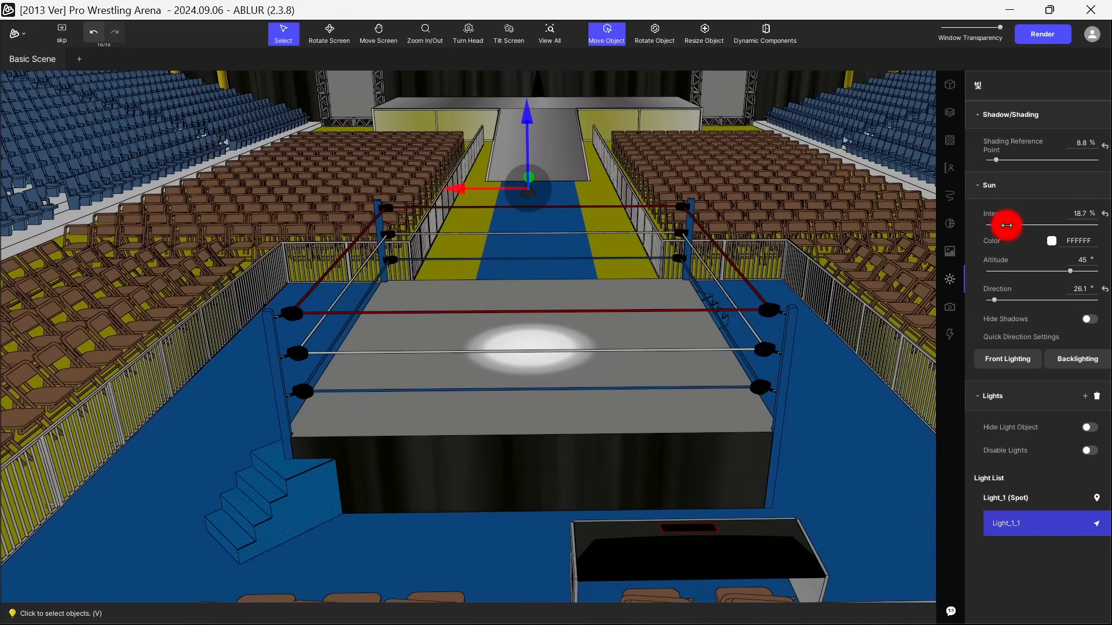
pyautogui.moveTo(1006, 225); pyautogui.dragTo(1006, 225)
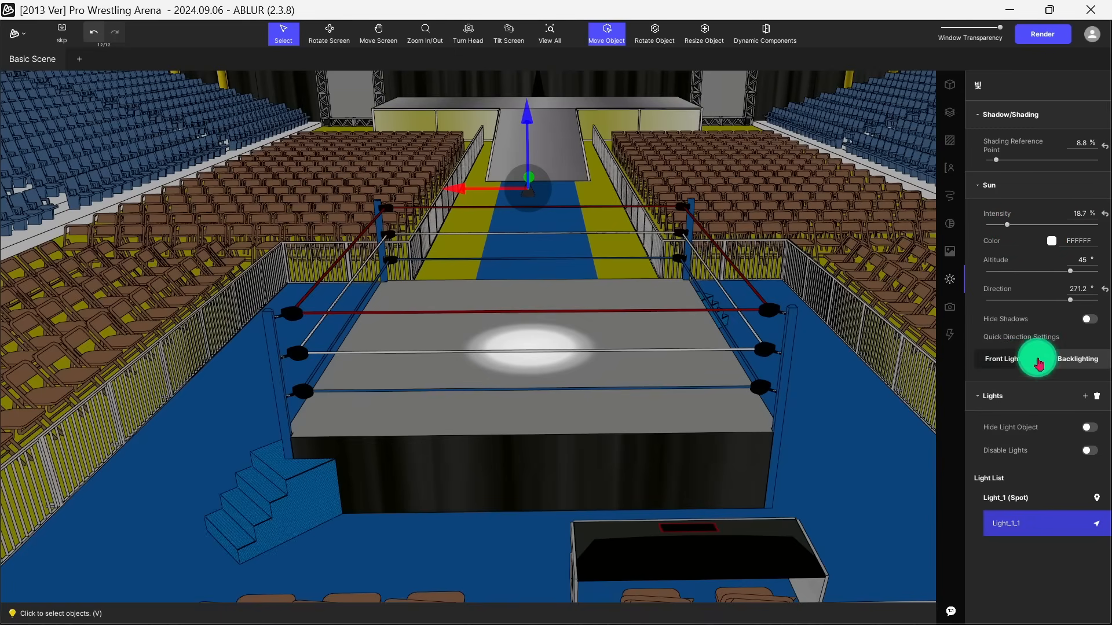
pyautogui.click(1084, 369)
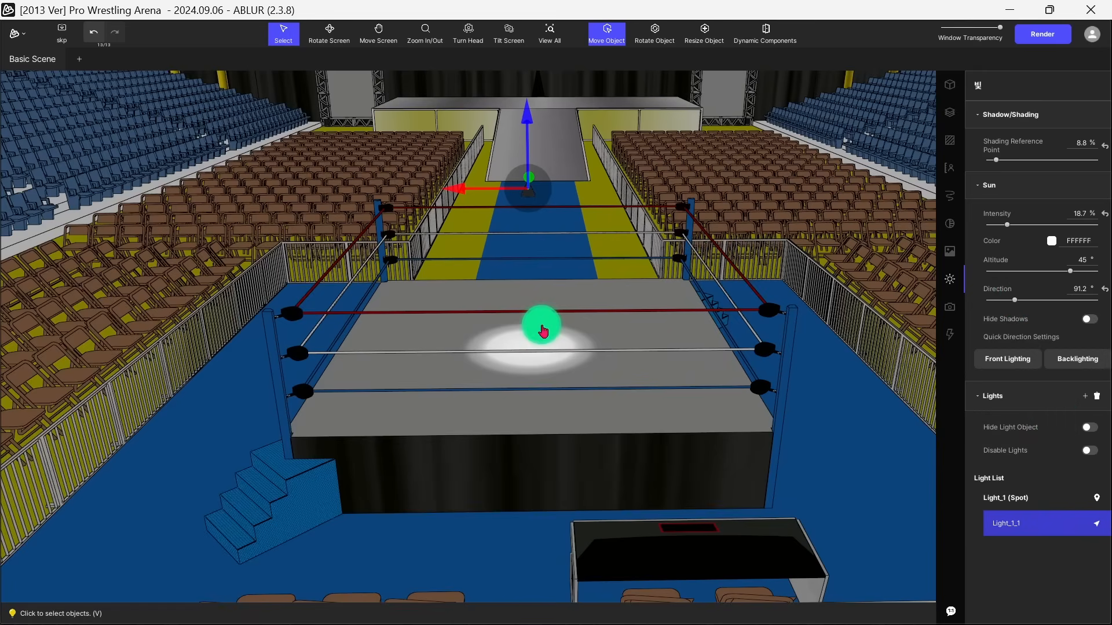
# Examine the spotlight's placement above the ring from an oblique side angle and from the front.
pyautogui.moveTo(543, 331); pyautogui.dragTo(606, 260)
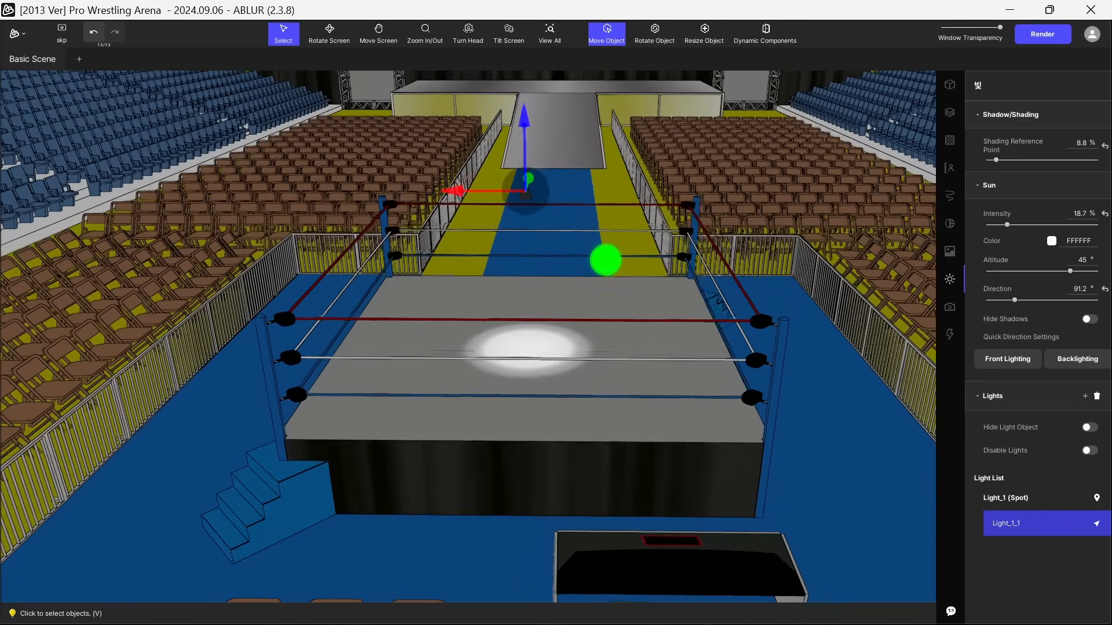
pyautogui.moveTo(606, 260); pyautogui.dragTo(464, 259, button='middle')
pyautogui.moveTo(533, 174)
pyautogui.mouseDown()
pyautogui.moveTo(548, 172)
pyautogui.moveTo(534, 172)
pyautogui.mouseUp()
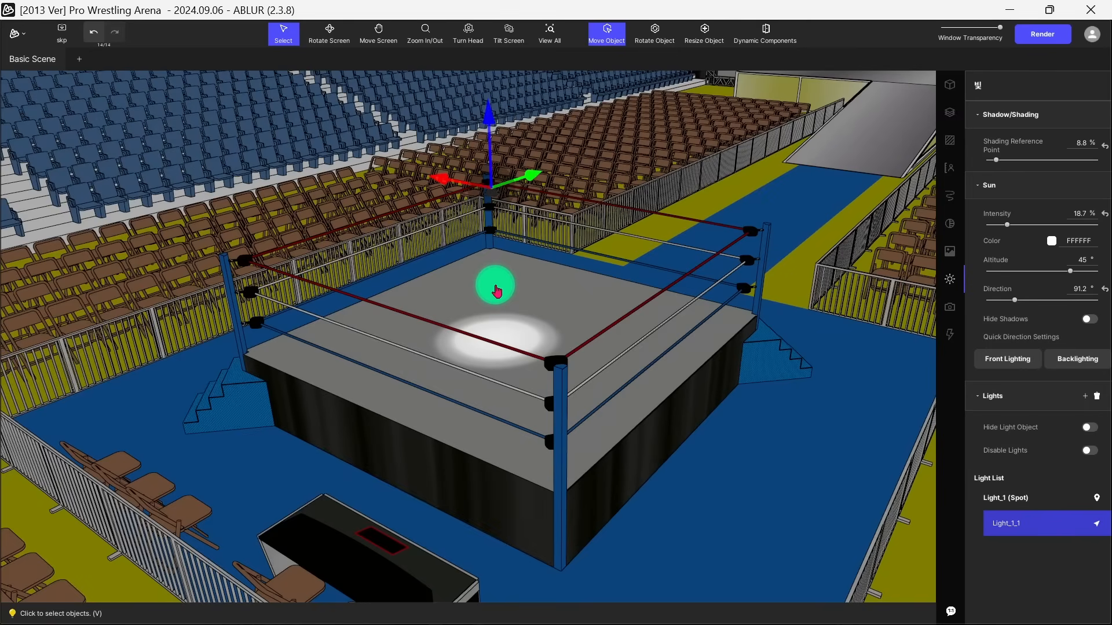
pyautogui.moveTo(495, 288); pyautogui.dragTo(646, 271, button='middle')
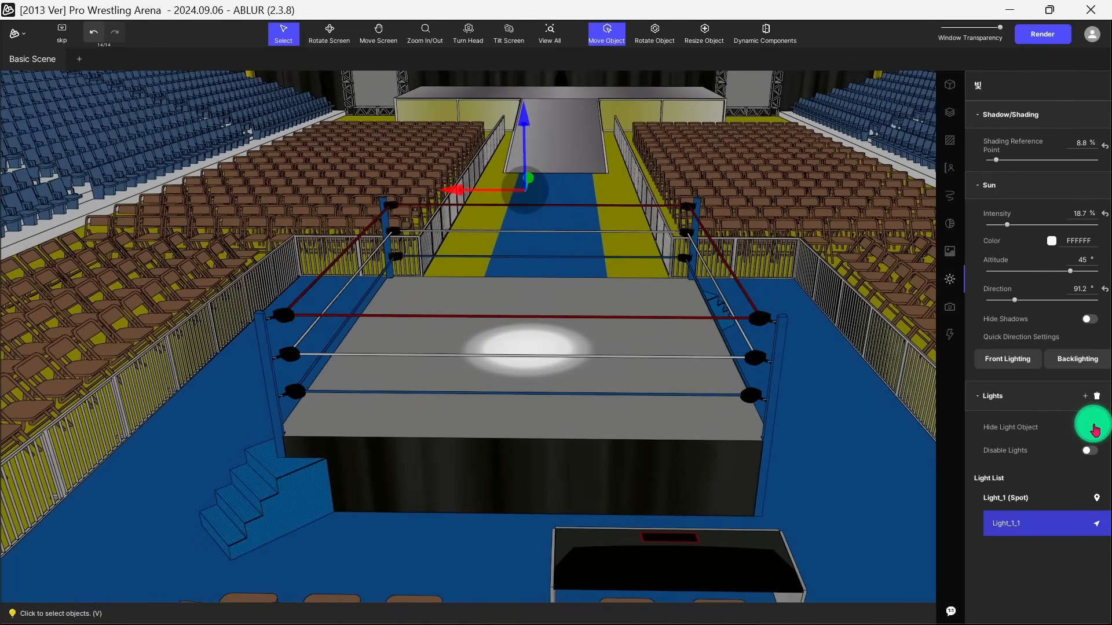
# Disable all lights and enable them again to compare the ring with and without the spotlight.
pyautogui.moveTo(566, 390)
pyautogui.mouseDown(button='middle')
pyautogui.moveTo(461, 363)
pyautogui.moveTo(549, 399)
pyautogui.mouseUp(button='middle')
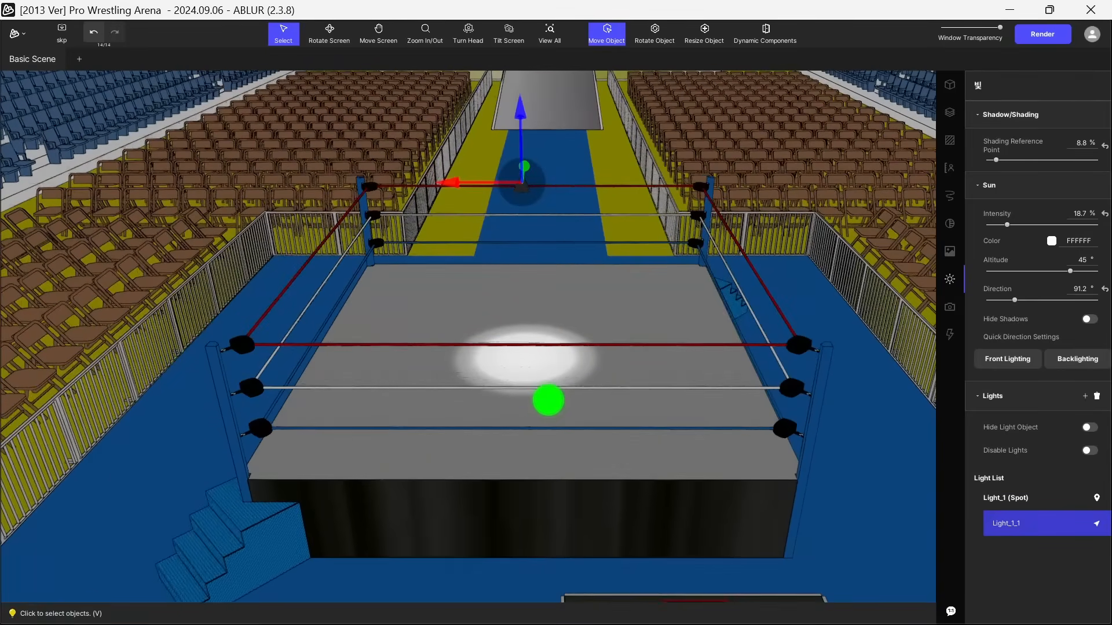
pyautogui.click(1094, 454)
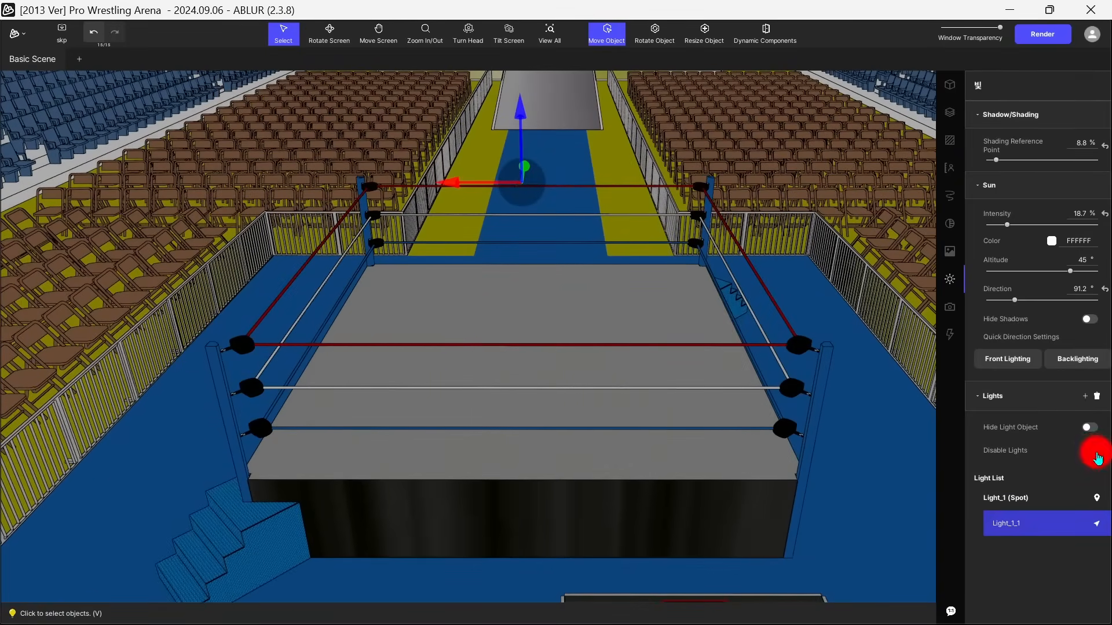
pyautogui.click(1096, 454)
pyautogui.scroll(-1, 527, 418)
pyautogui.moveTo(625, 439); pyautogui.dragTo(629, 436, button='middle')
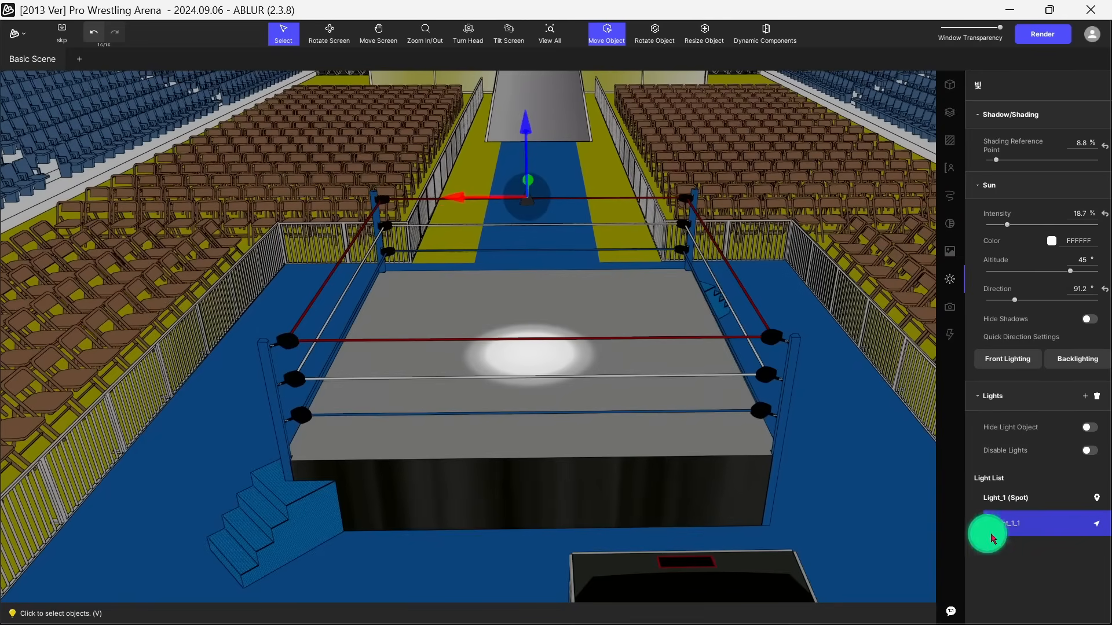
# Rename the spot light as Top Light.
pyautogui.click(1005, 498)
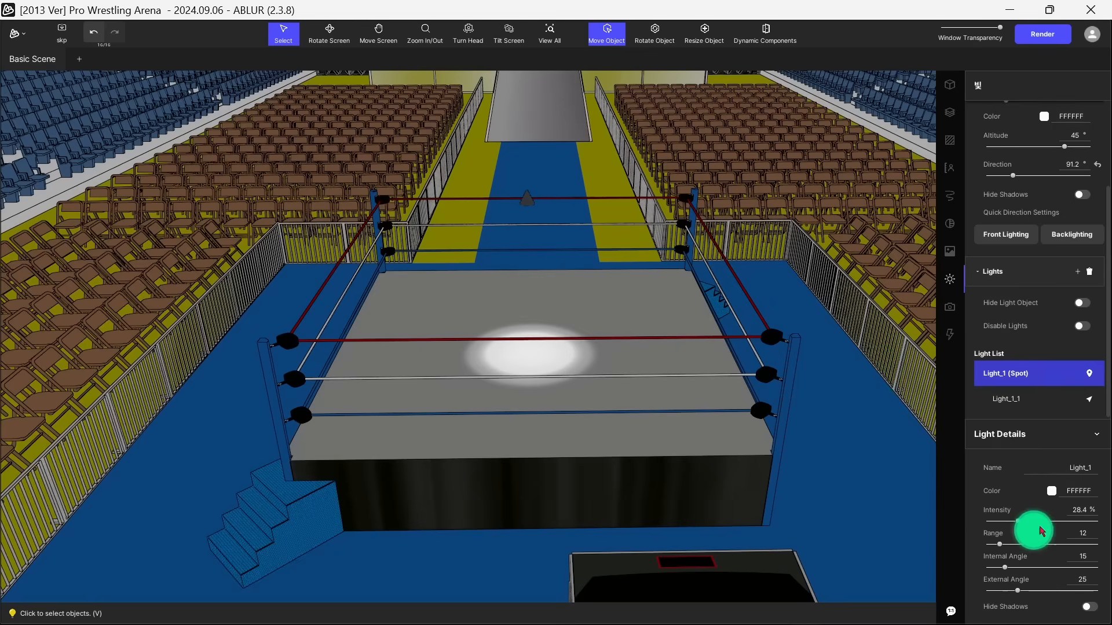
pyautogui.click(1072, 468)
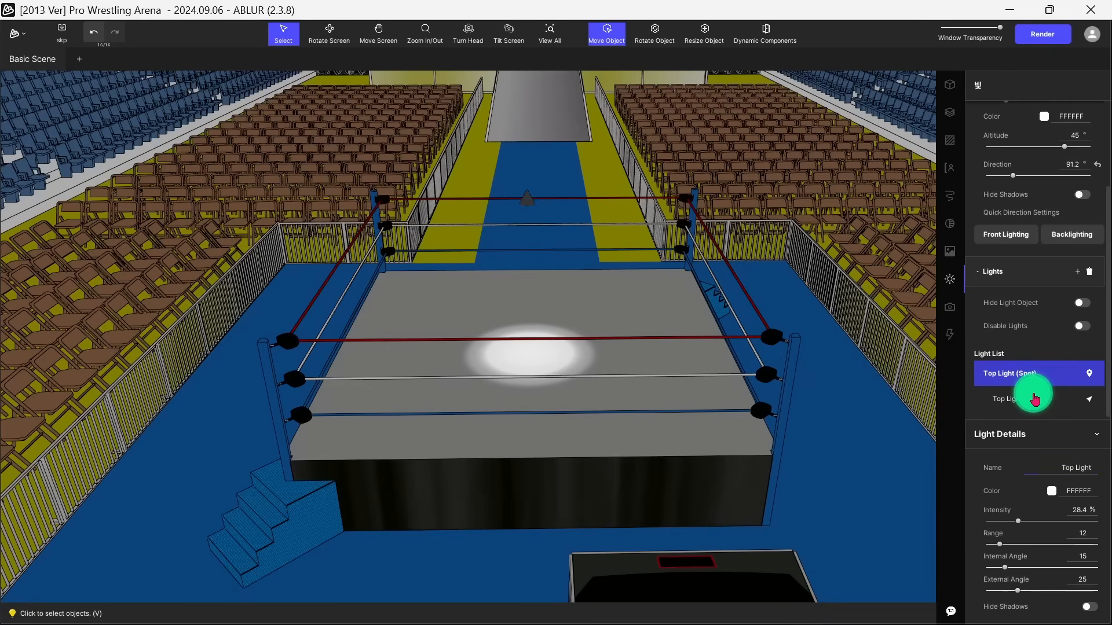
# Set Top Light's intensity to 33.2 %, range to 19.7, internal angle to 56.4 and external angle to 28.9, and compare its shadows hidden and shown.
pyautogui.moveTo(1018, 521); pyautogui.dragTo(1075, 550)
pyautogui.moveTo(990, 544); pyautogui.dragTo(1008, 544)
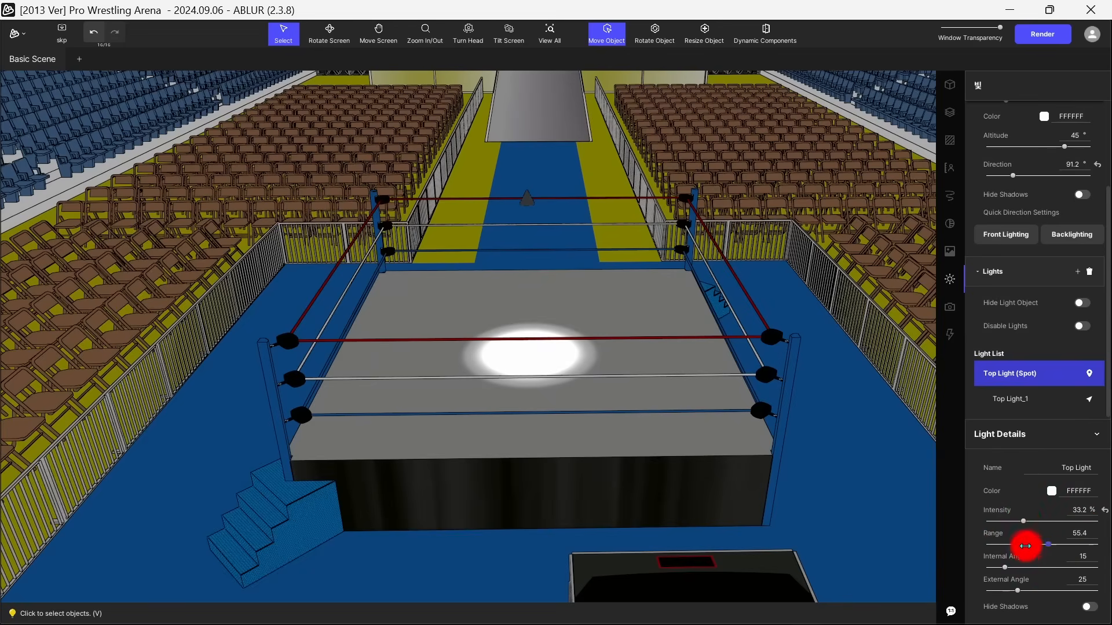
pyautogui.moveTo(1007, 567); pyautogui.dragTo(1018, 594)
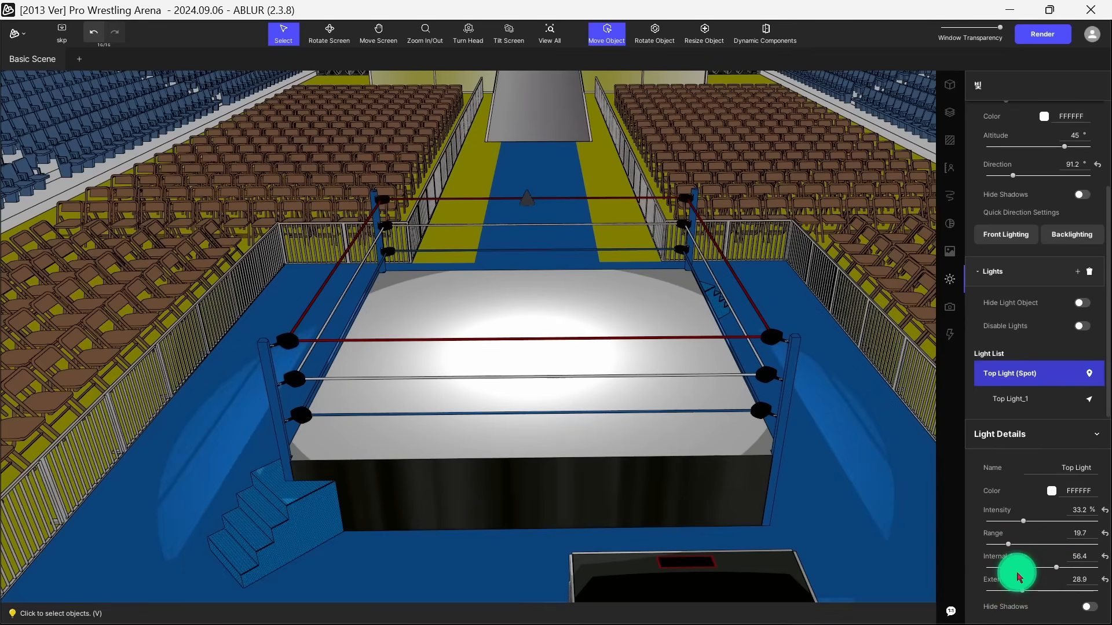
pyautogui.click(1095, 613)
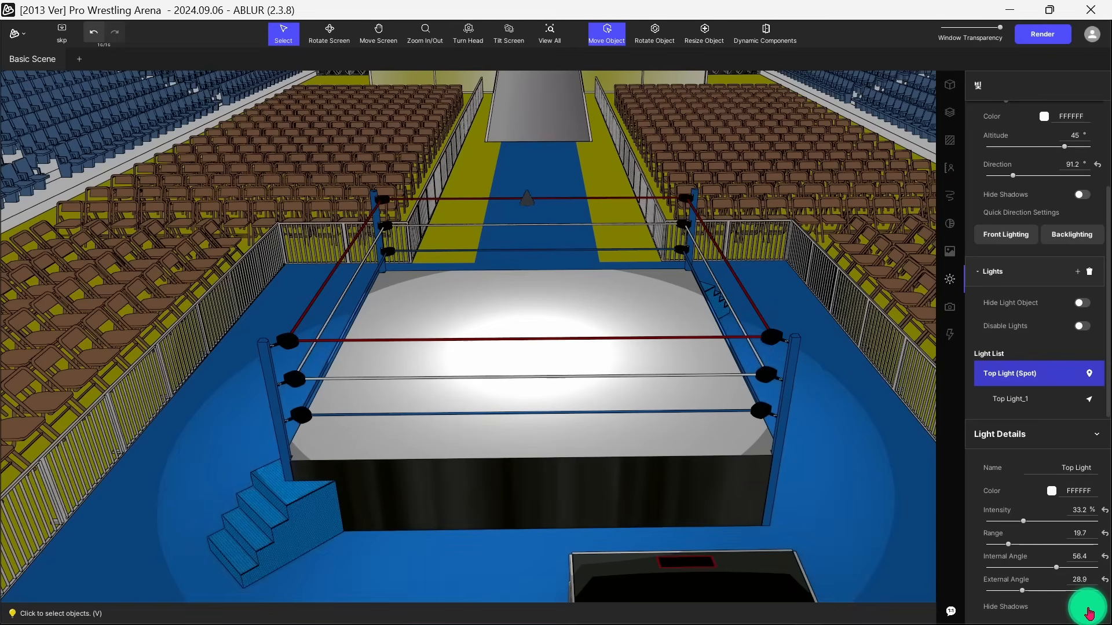
pyautogui.click(1088, 613)
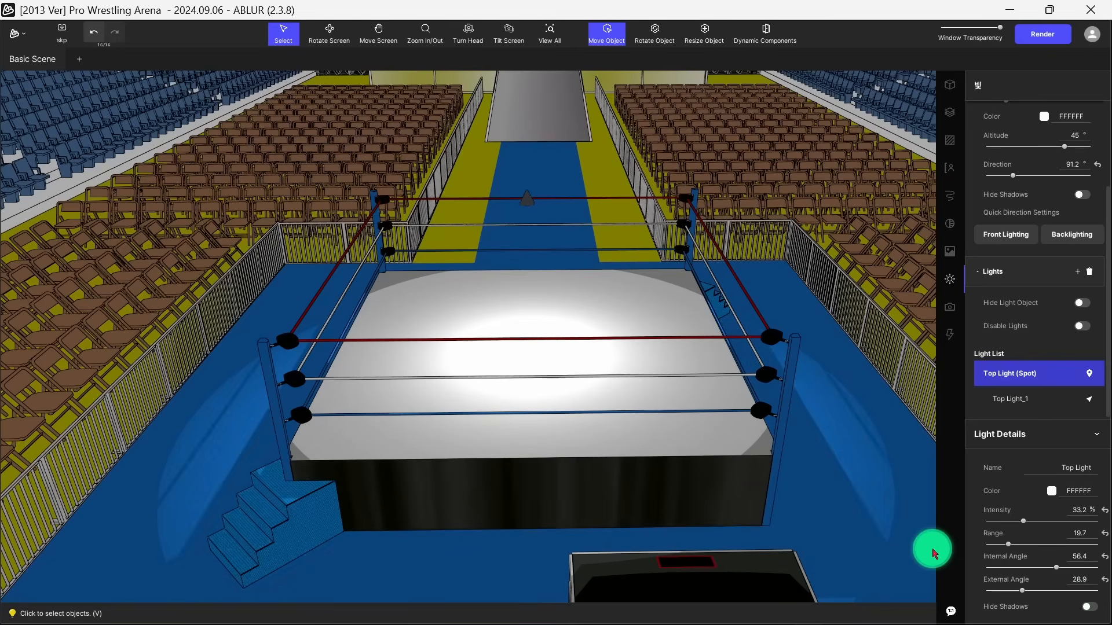
# Change the color of Top Light to warm yellow FFD035.
pyautogui.click(1082, 492)
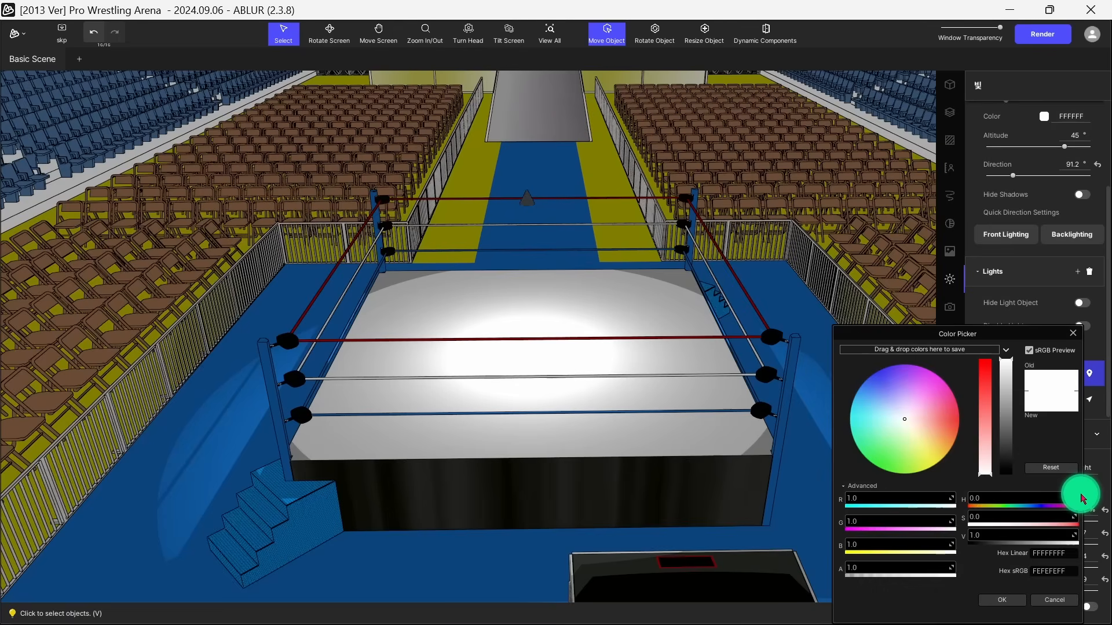
pyautogui.moveTo(884, 387)
pyautogui.mouseDown()
pyautogui.moveTo(943, 404)
pyautogui.moveTo(909, 426)
pyautogui.moveTo(936, 450)
pyautogui.mouseUp()
pyautogui.moveTo(932, 450); pyautogui.dragTo(935, 450)
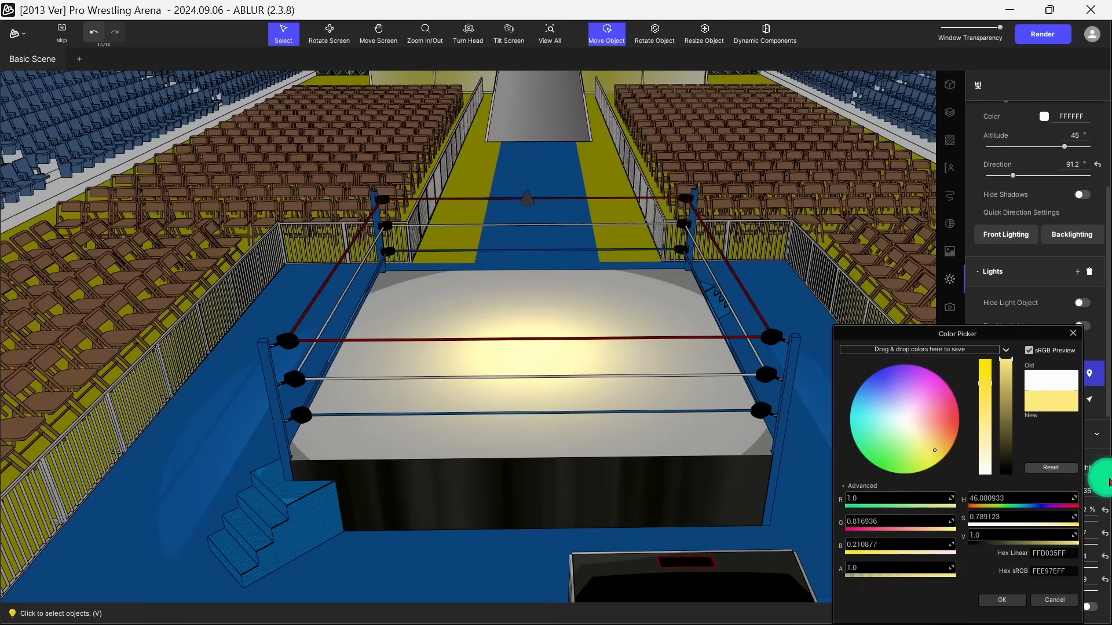
pyautogui.click(1013, 606)
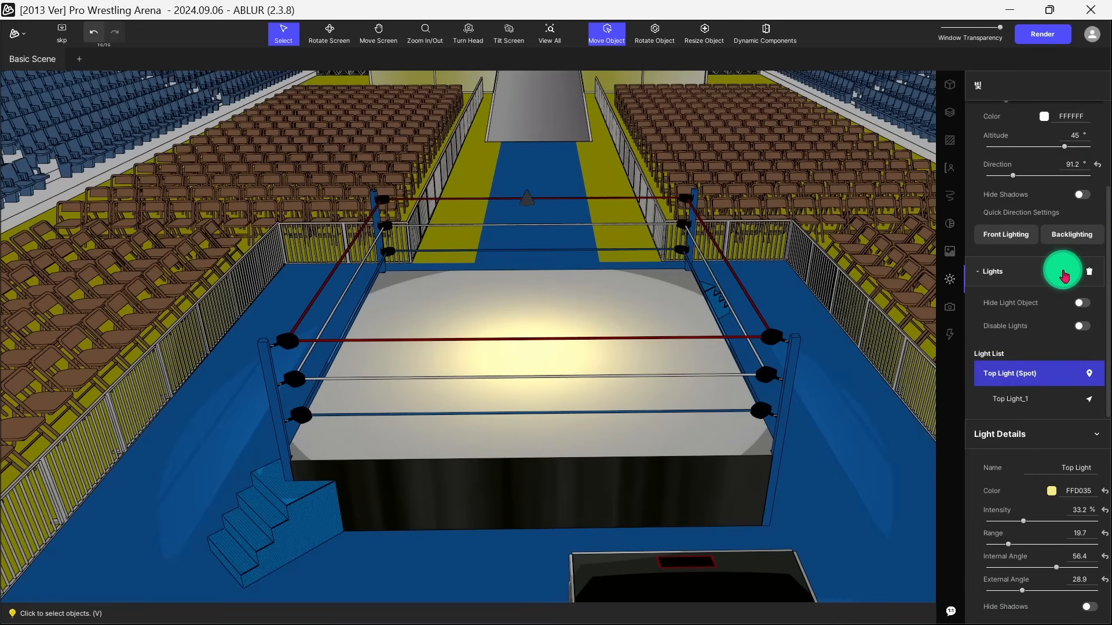
# Lower the sun's intensity to 2.2 % and the shading reference point to 5.6 %.
pyautogui.scroll(3, 1062, 270)
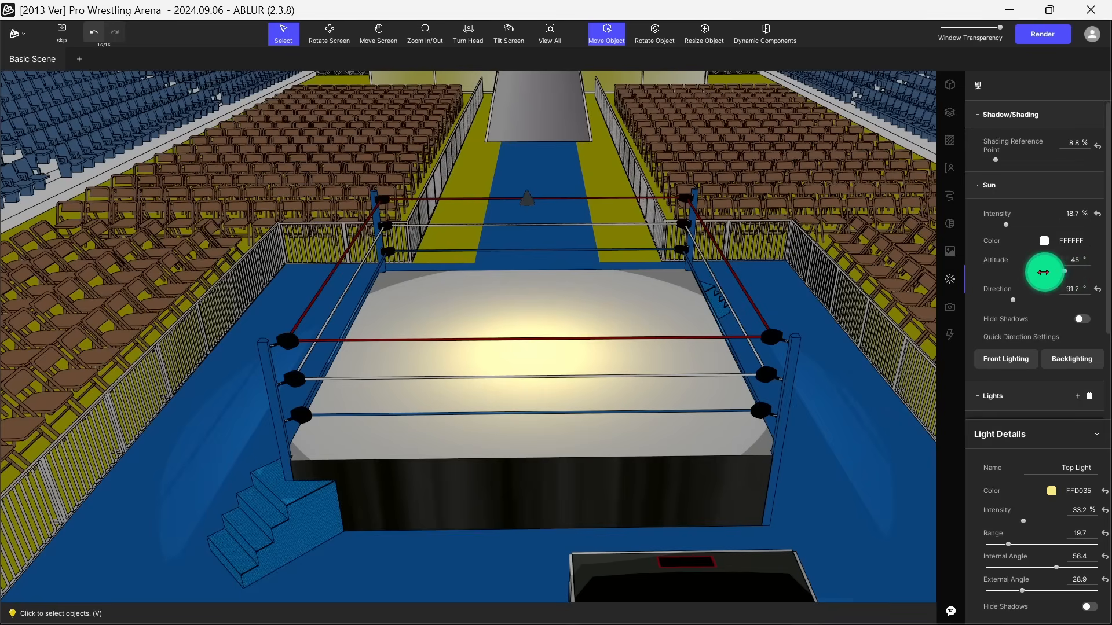
pyautogui.moveTo(1005, 224); pyautogui.dragTo(984, 225)
pyautogui.moveTo(997, 159); pyautogui.dragTo(956, 159)
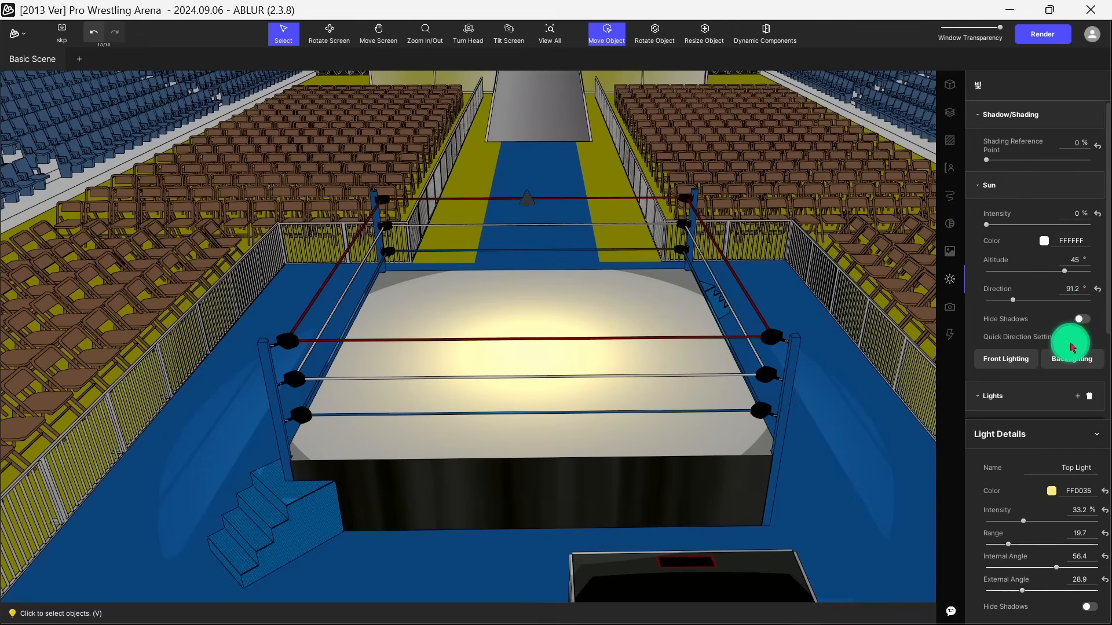
pyautogui.moveTo(987, 219); pyautogui.dragTo(992, 216)
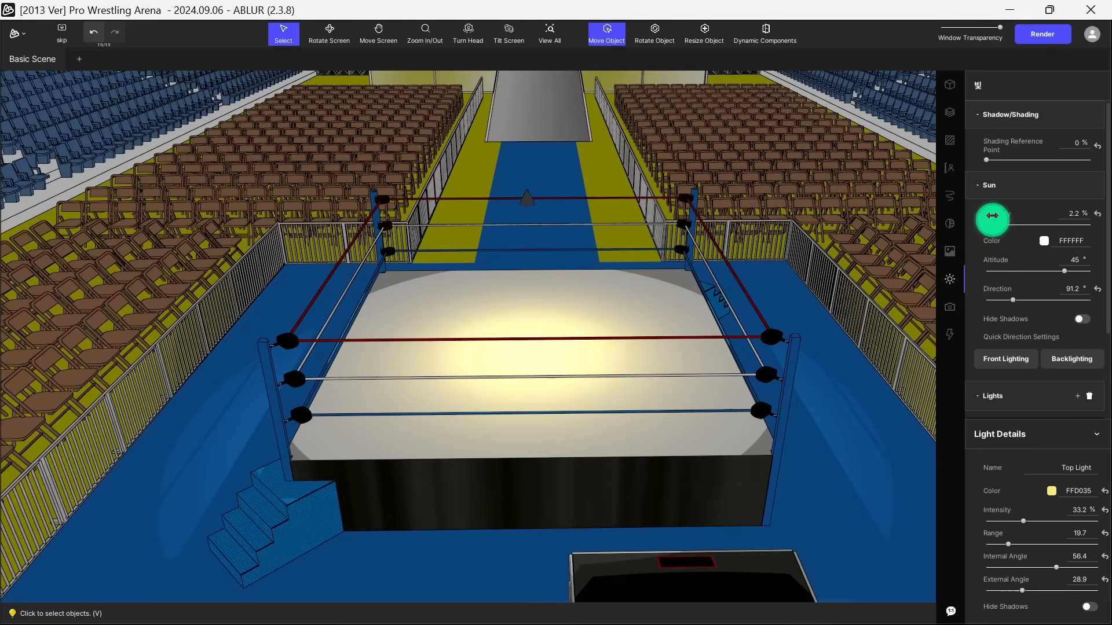
pyautogui.moveTo(987, 157)
pyautogui.mouseDown()
pyautogui.moveTo(1105, 163)
pyautogui.moveTo(992, 165)
pyautogui.mouseUp()
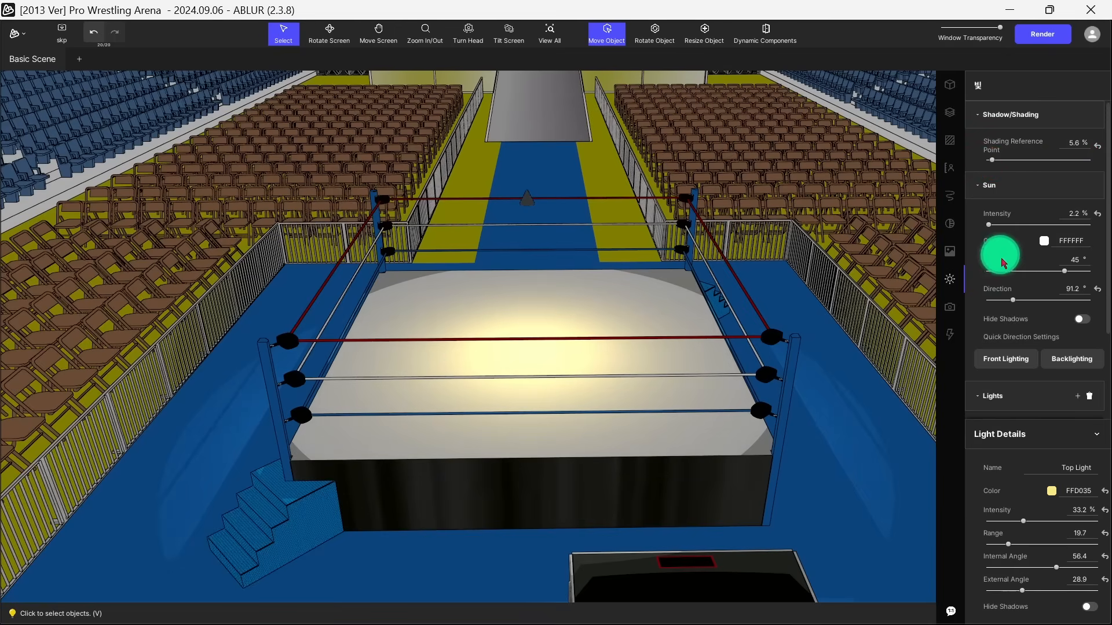
# Set the overall brightness to 24.4 % and shadow intensity to 68.4 %, trying a red overall light before returning it to 0 %.
pyautogui.click(950, 227)
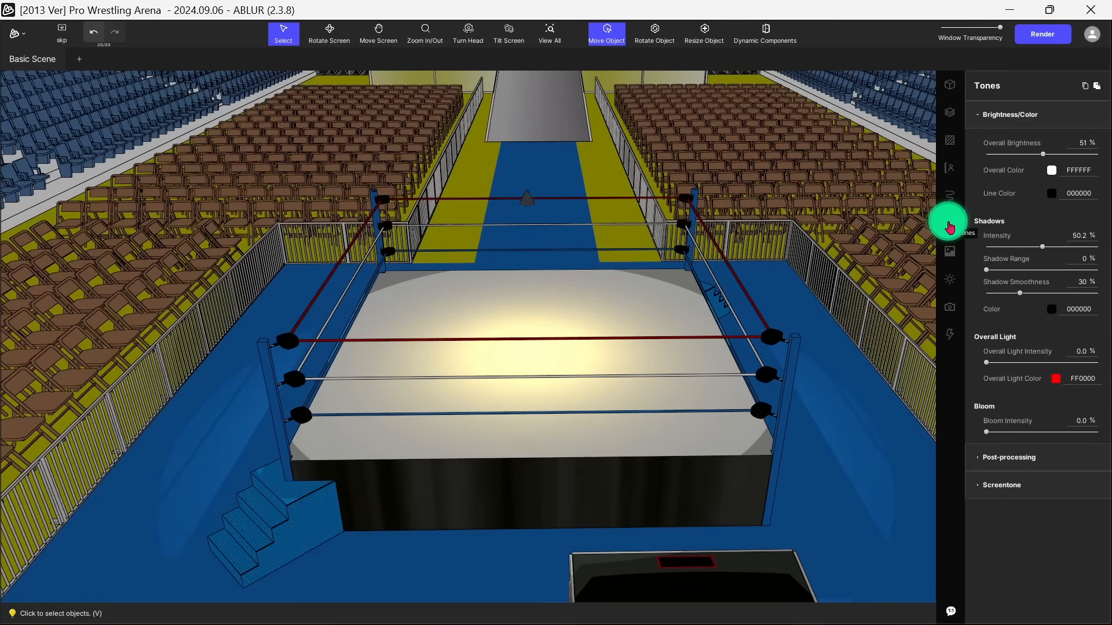
pyautogui.moveTo(1042, 154); pyautogui.dragTo(1014, 159)
pyautogui.moveTo(1000, 363); pyautogui.dragTo(1026, 363)
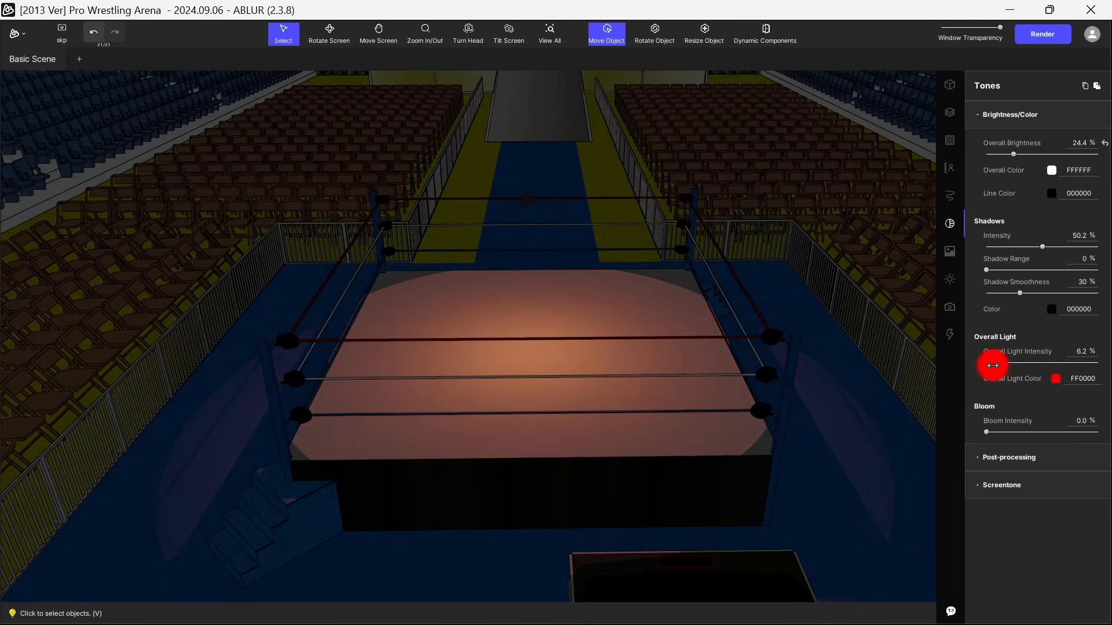
pyautogui.moveTo(993, 365); pyautogui.dragTo(952, 367)
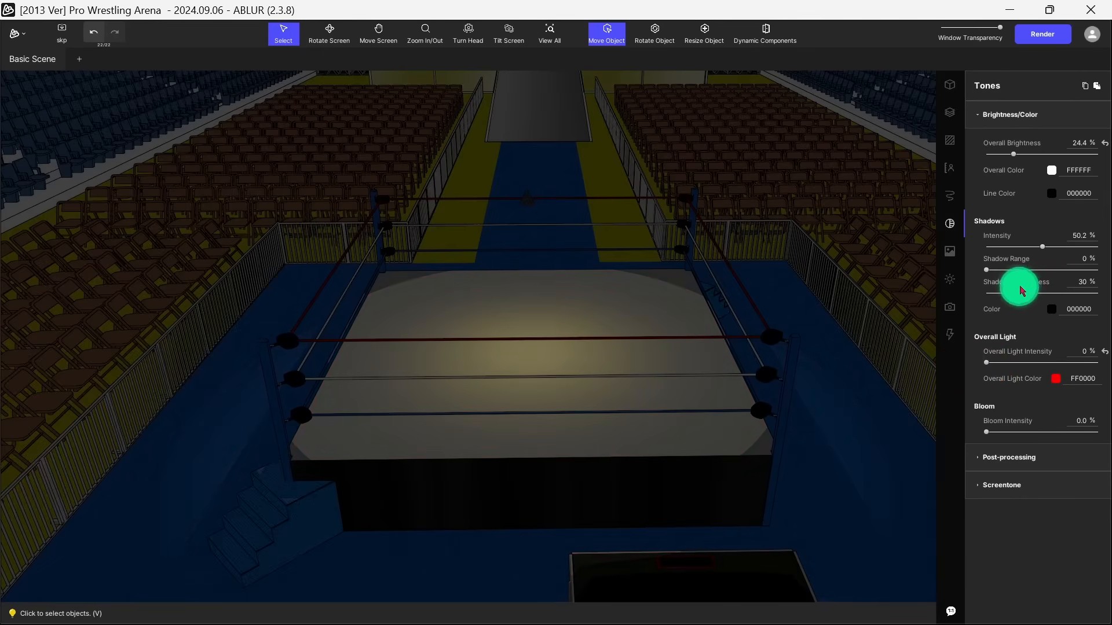
pyautogui.moveTo(1044, 247)
pyautogui.mouseDown()
pyautogui.moveTo(1100, 248)
pyautogui.moveTo(1062, 250)
pyautogui.mouseUp()
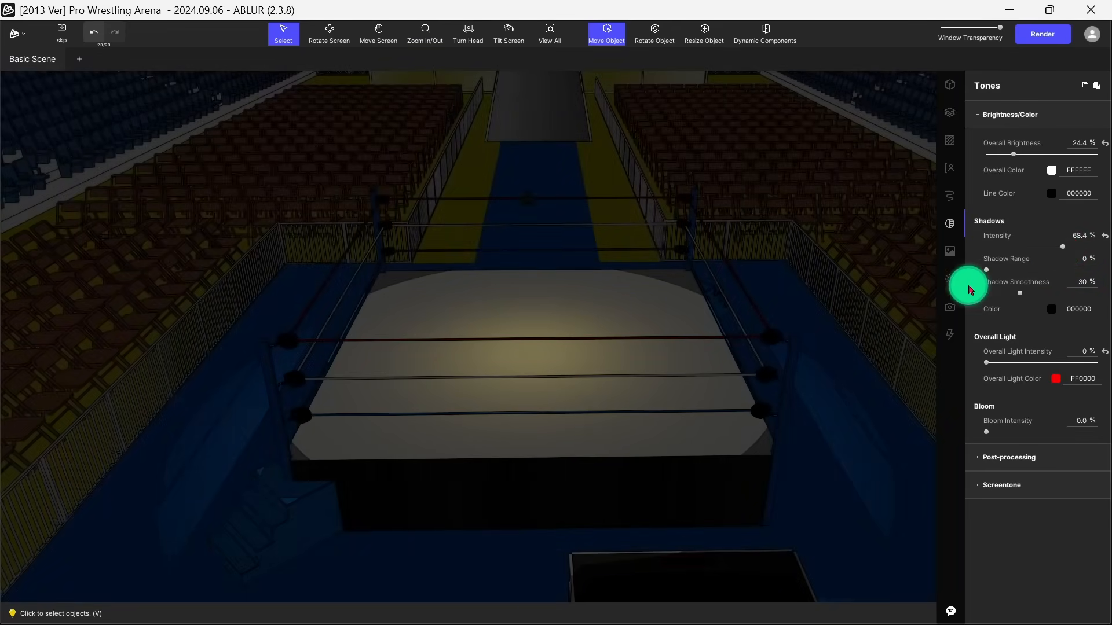
# Set Top Light's intensity to 53.9 % and its color to pale green B2FFBA.
pyautogui.click(951, 281)
pyautogui.scroll(-1, 1025, 489)
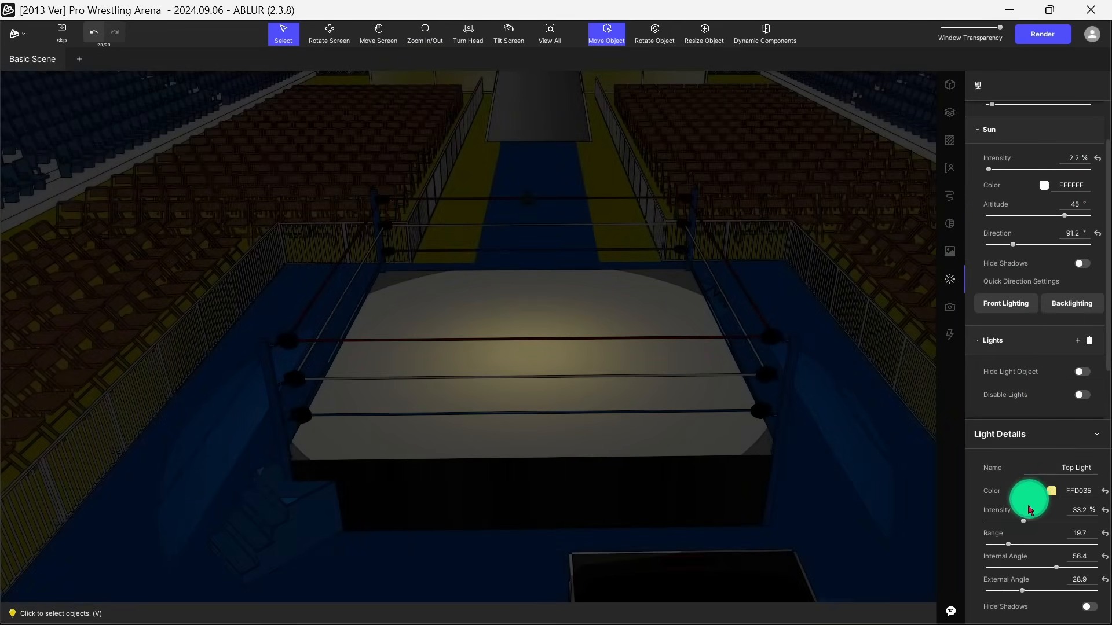
pyautogui.moveTo(1023, 523); pyautogui.dragTo(1048, 522)
pyautogui.click(1051, 491)
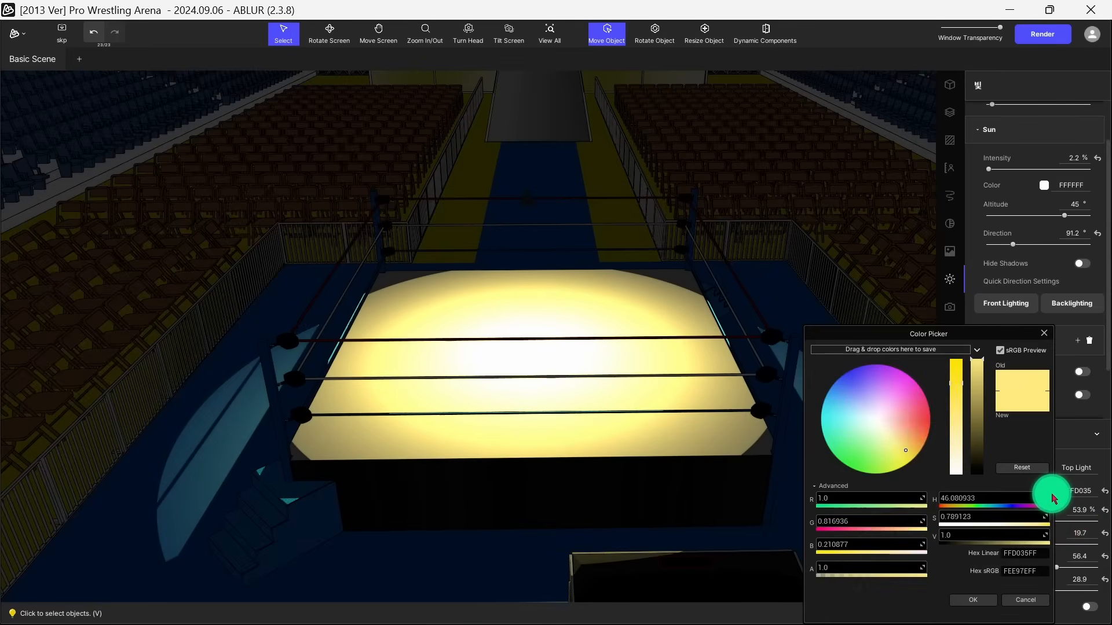
pyautogui.moveTo(884, 436)
pyautogui.mouseDown()
pyautogui.moveTo(877, 451)
pyautogui.moveTo(866, 433)
pyautogui.mouseUp()
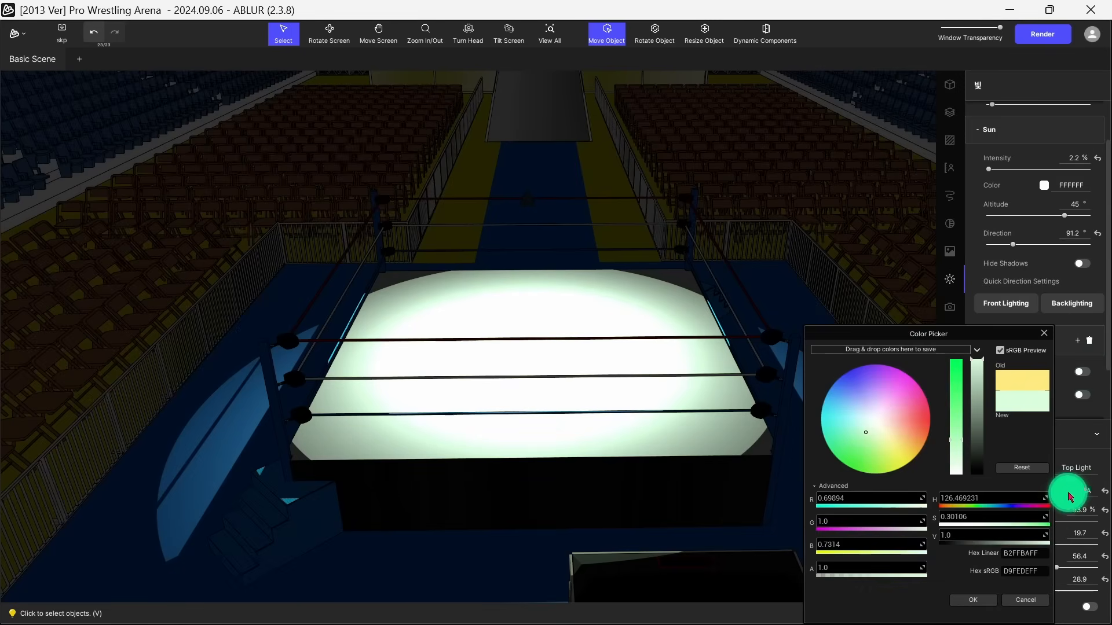
pyautogui.click(972, 599)
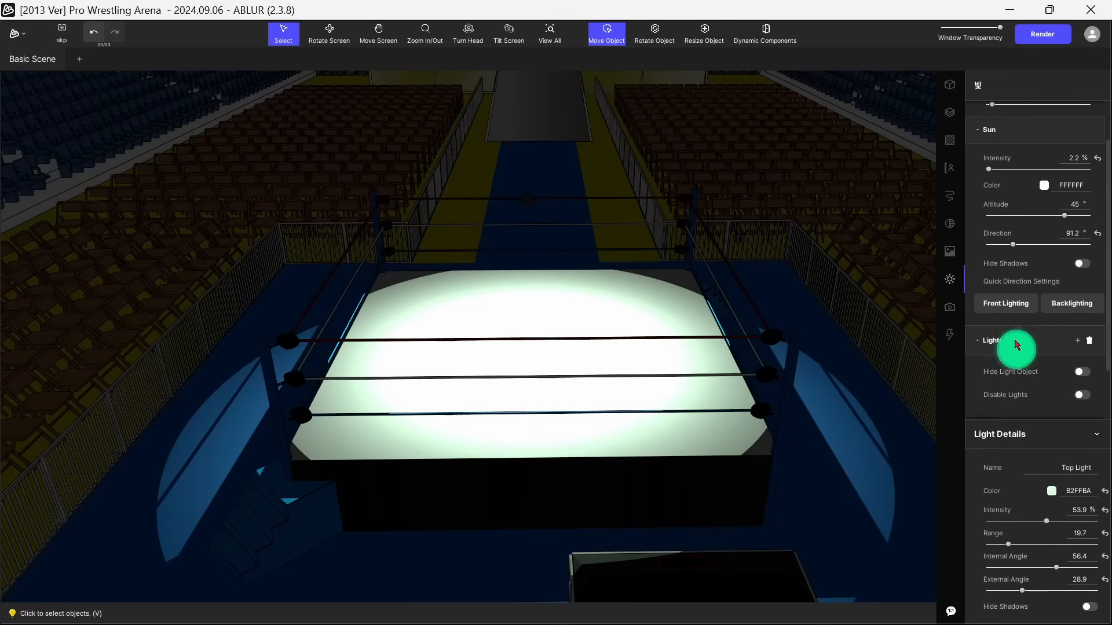
# Set the tone's shadow intensity to 0 %, overall brightness to 24.9 % and overall light intensity to 0 %.
pyautogui.click(950, 223)
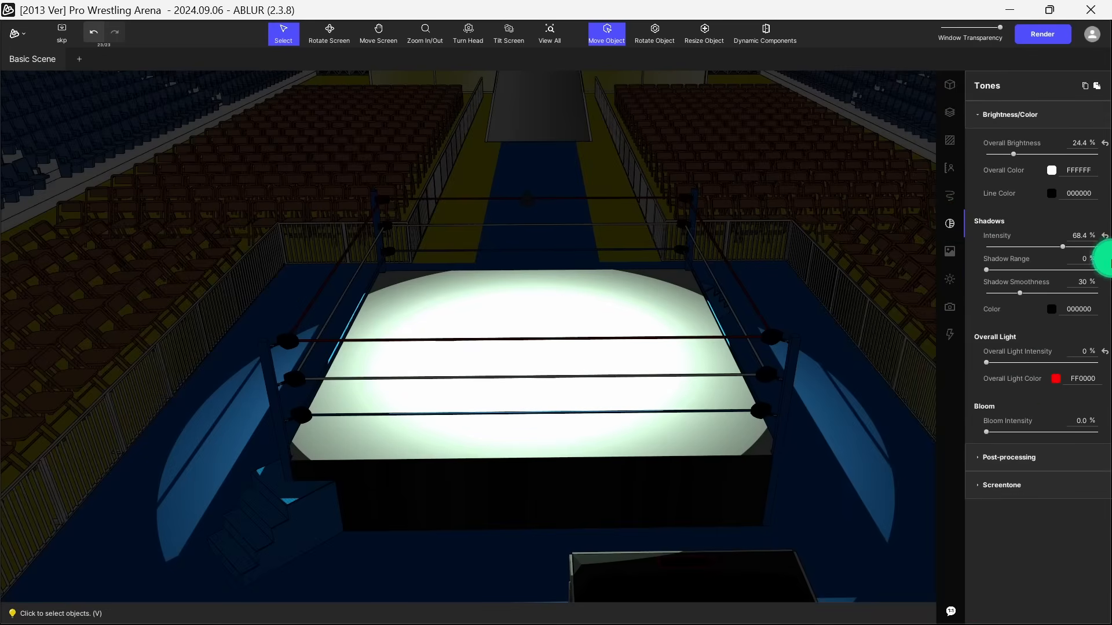
pyautogui.moveTo(1047, 246); pyautogui.dragTo(1009, 260)
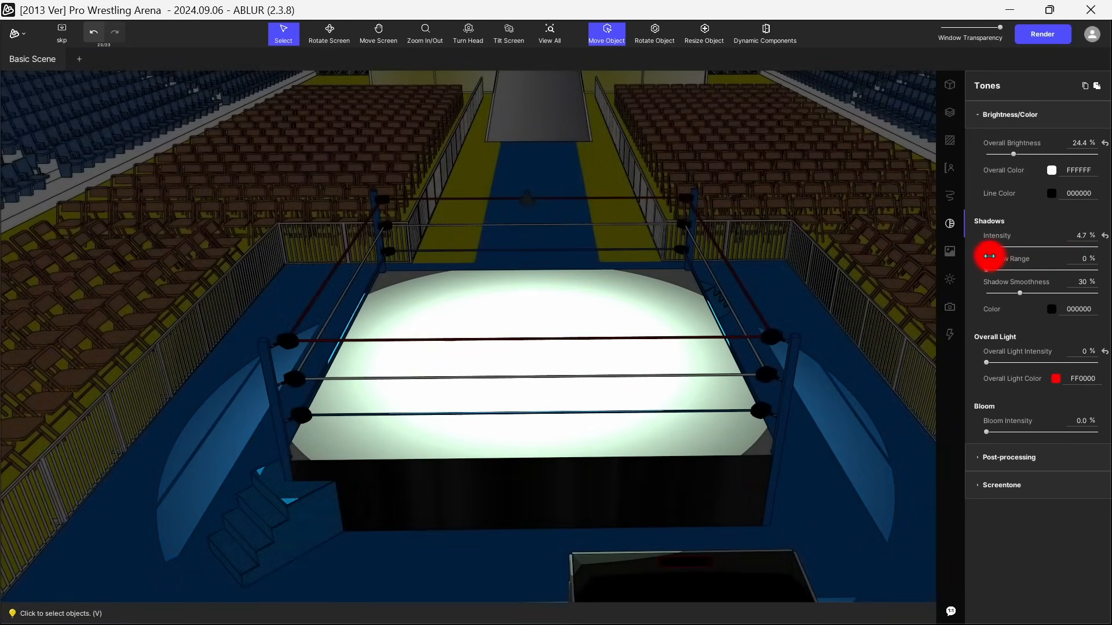
pyautogui.moveTo(1013, 154)
pyautogui.mouseDown()
pyautogui.moveTo(1024, 164)
pyautogui.moveTo(1009, 173)
pyautogui.mouseUp()
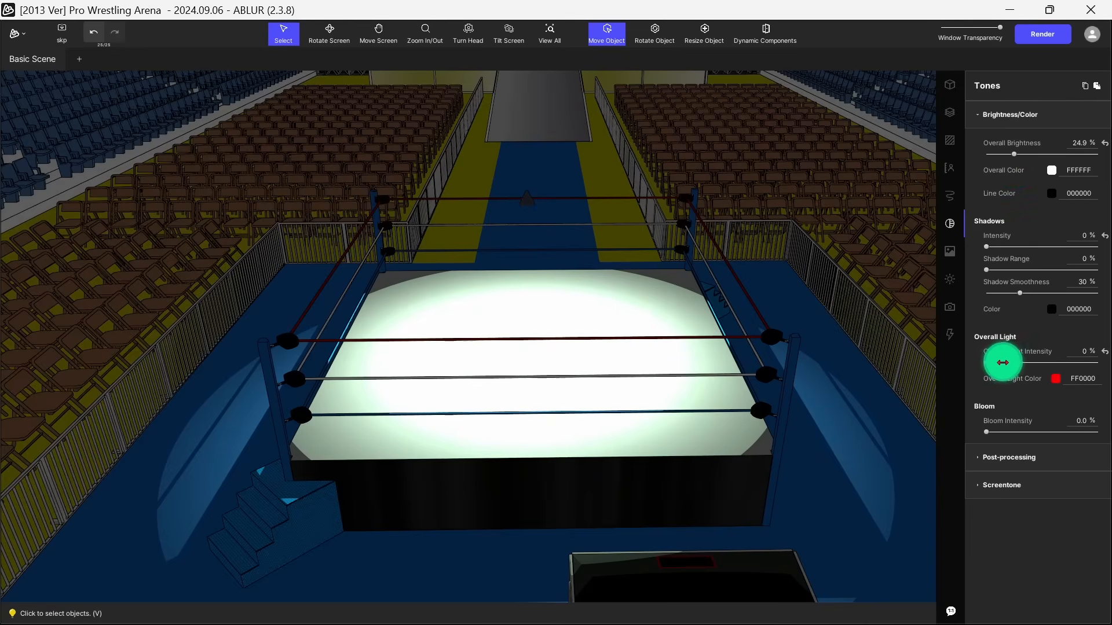
pyautogui.moveTo(997, 363); pyautogui.dragTo(956, 360)
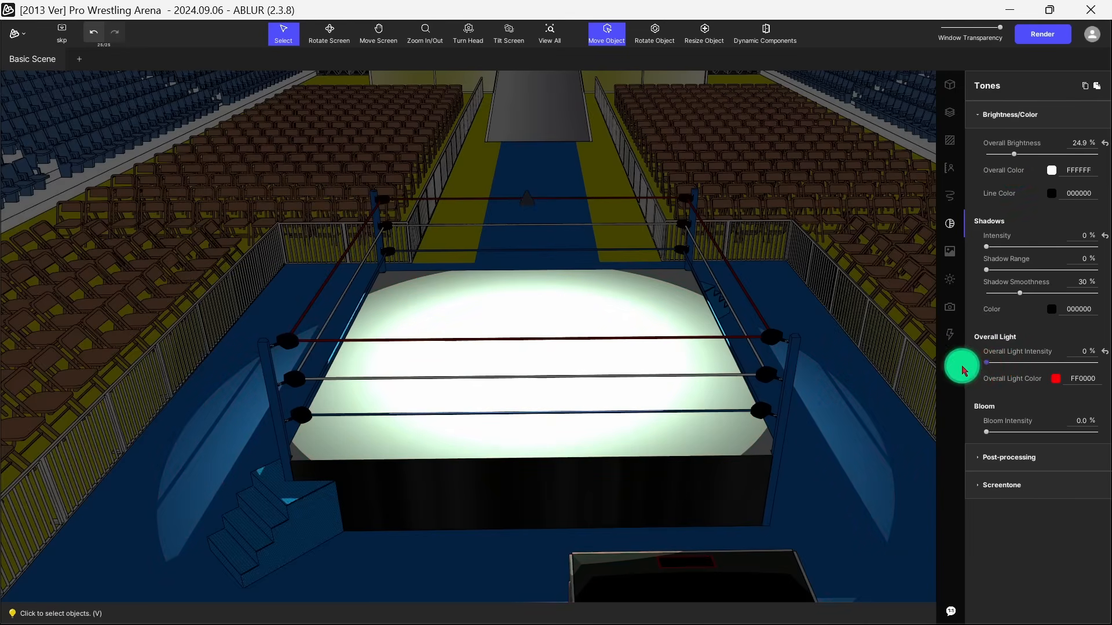
# Set the bloom intensity to 1 % and the post-processing exposure to 28 % and contrast to 50.8 %.
pyautogui.moveTo(991, 431)
pyautogui.mouseDown()
pyautogui.moveTo(1018, 434)
pyautogui.moveTo(984, 439)
pyautogui.mouseUp()
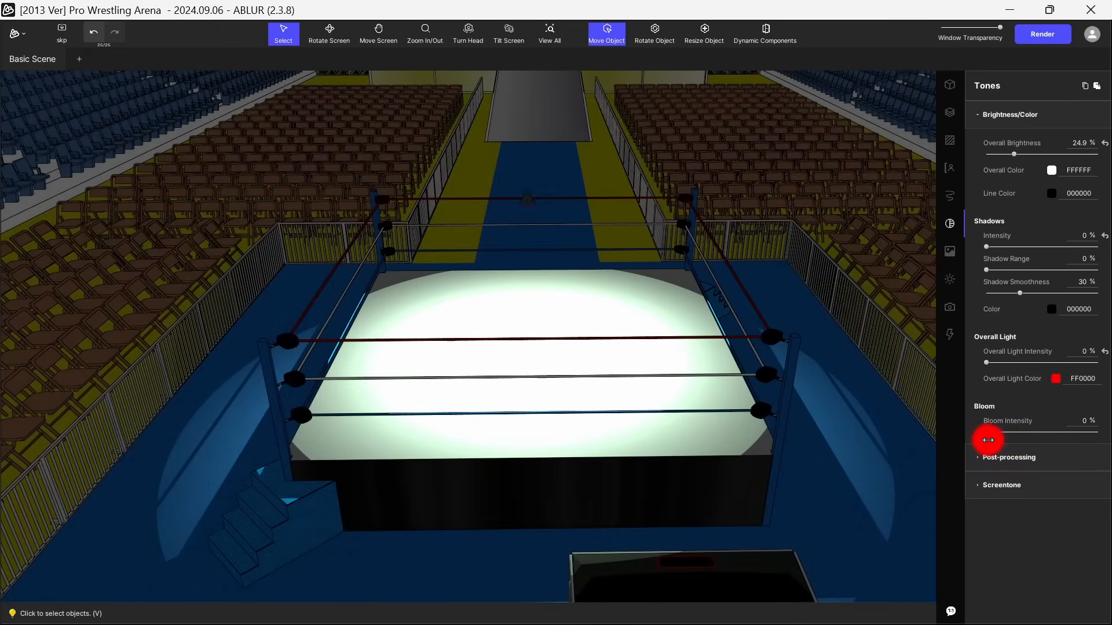
pyautogui.moveTo(988, 440); pyautogui.dragTo(971, 434)
pyautogui.click(1008, 462)
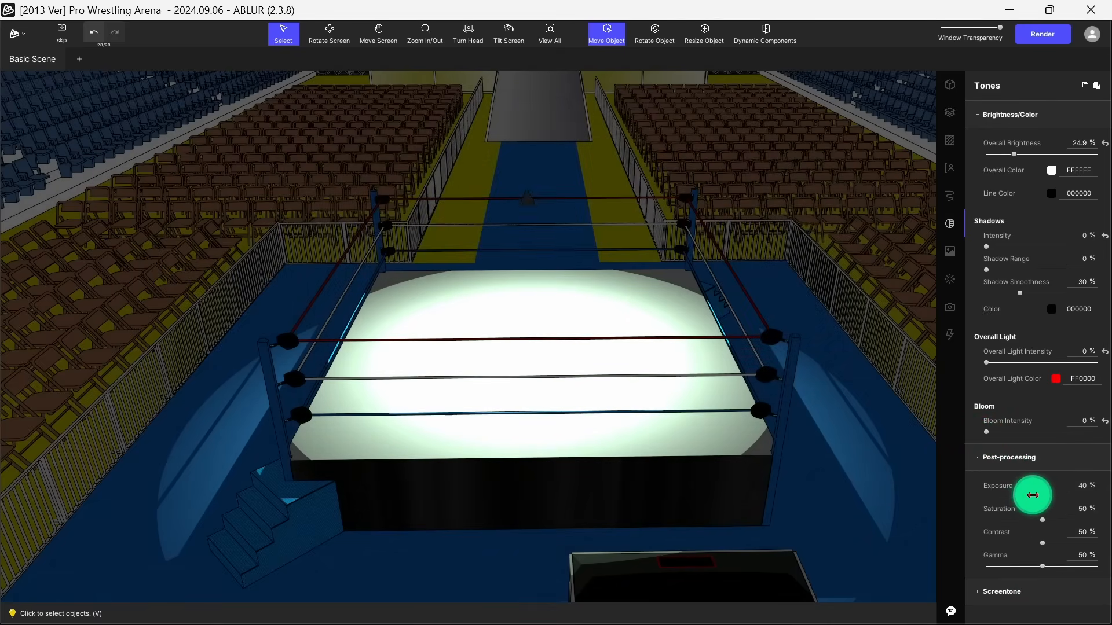
pyautogui.moveTo(1032, 496); pyautogui.dragTo(1018, 504)
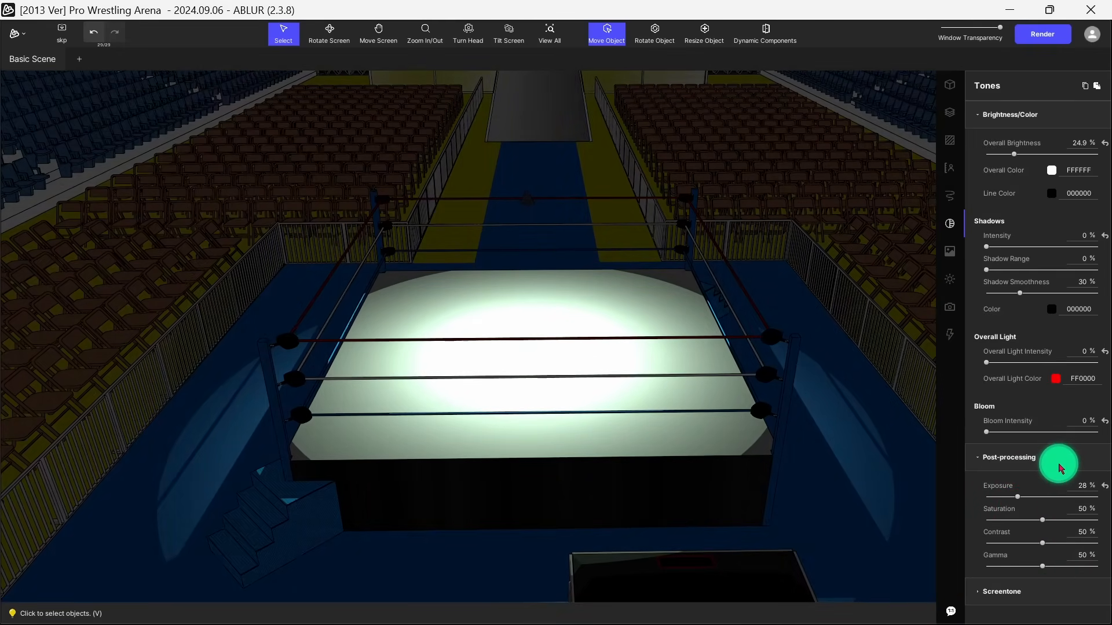
pyautogui.moveTo(987, 432); pyautogui.dragTo(1028, 413)
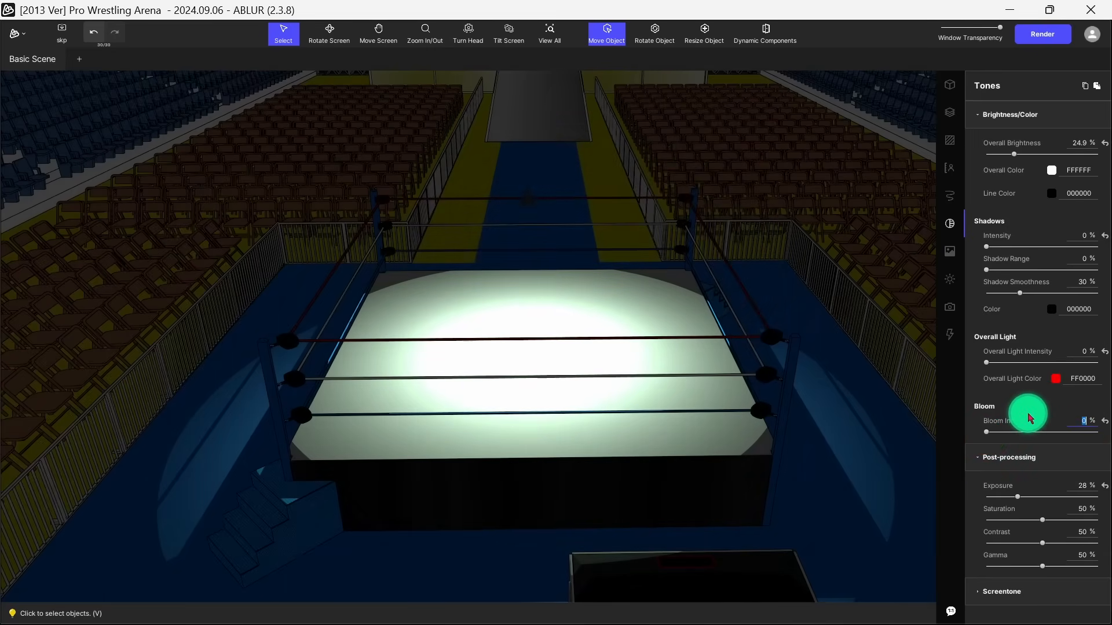
pyautogui.press('Return')
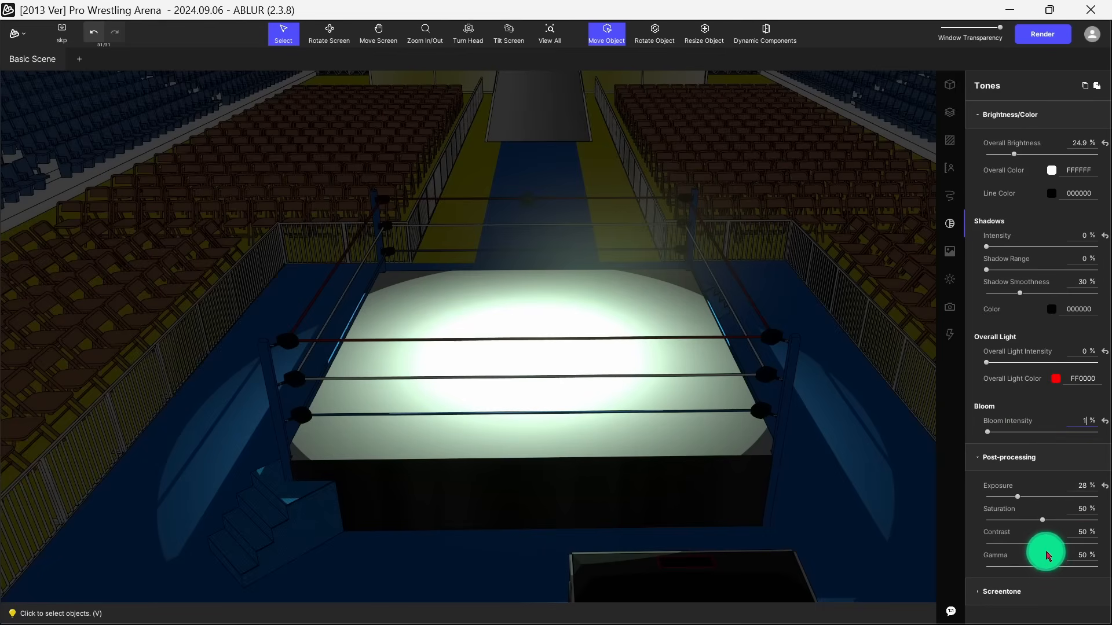
pyautogui.moveTo(1042, 544)
pyautogui.mouseDown()
pyautogui.moveTo(1012, 543)
pyautogui.moveTo(1043, 546)
pyautogui.mouseUp()
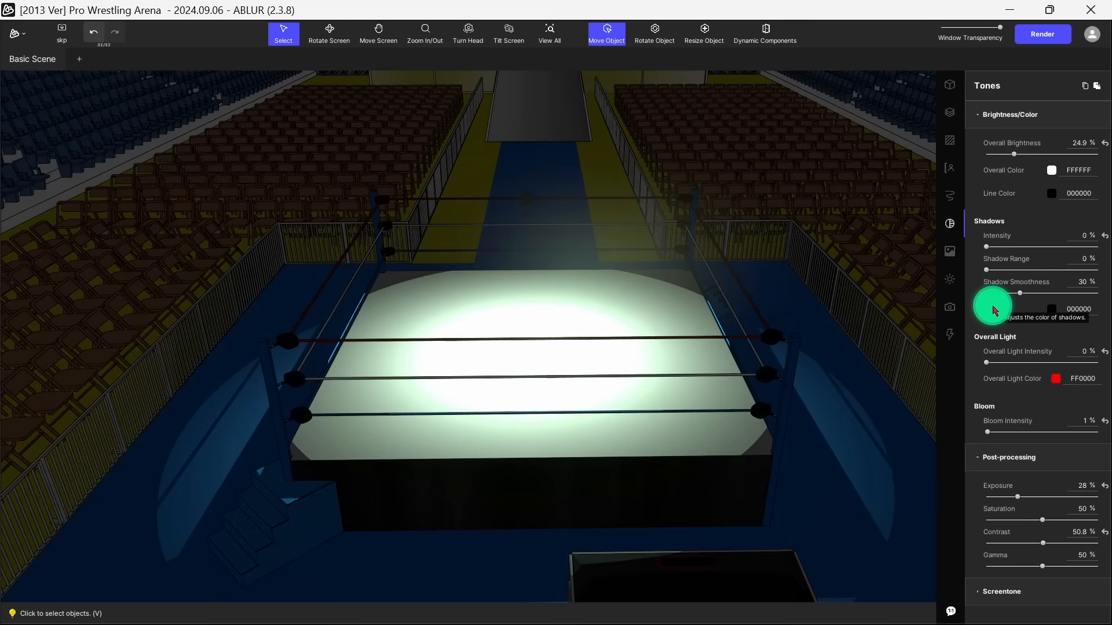
# Set Top Light's intensity to 48.2 %, range to 30.6, internal angle to 59.2 and external angle to 10.3, and hide the light object.
pyautogui.click(949, 279)
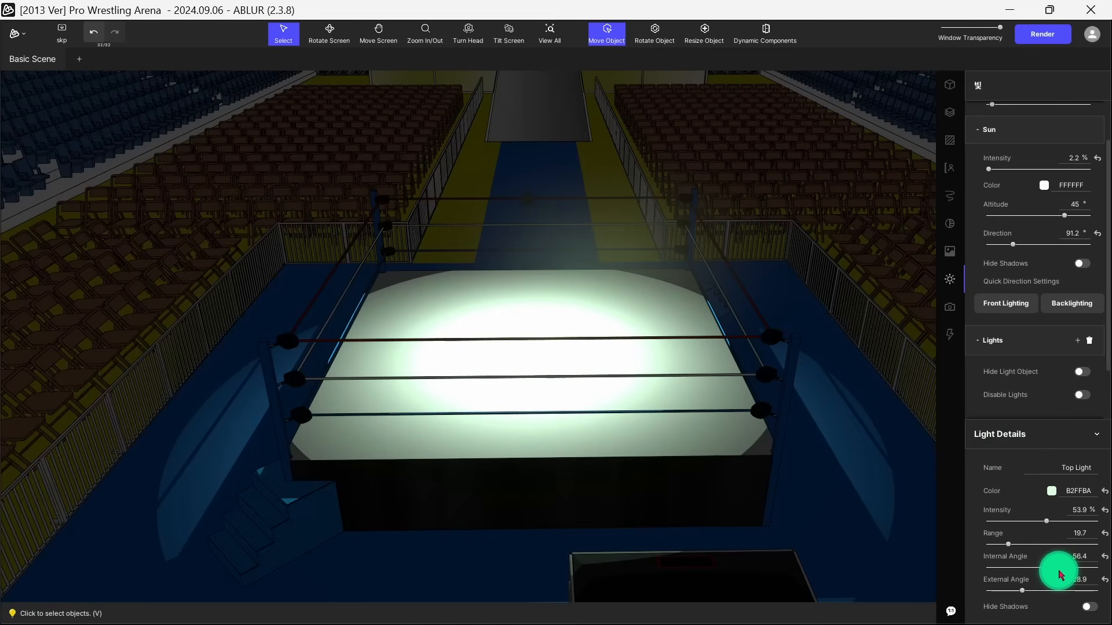
pyautogui.moveTo(1047, 521); pyautogui.dragTo(1067, 569)
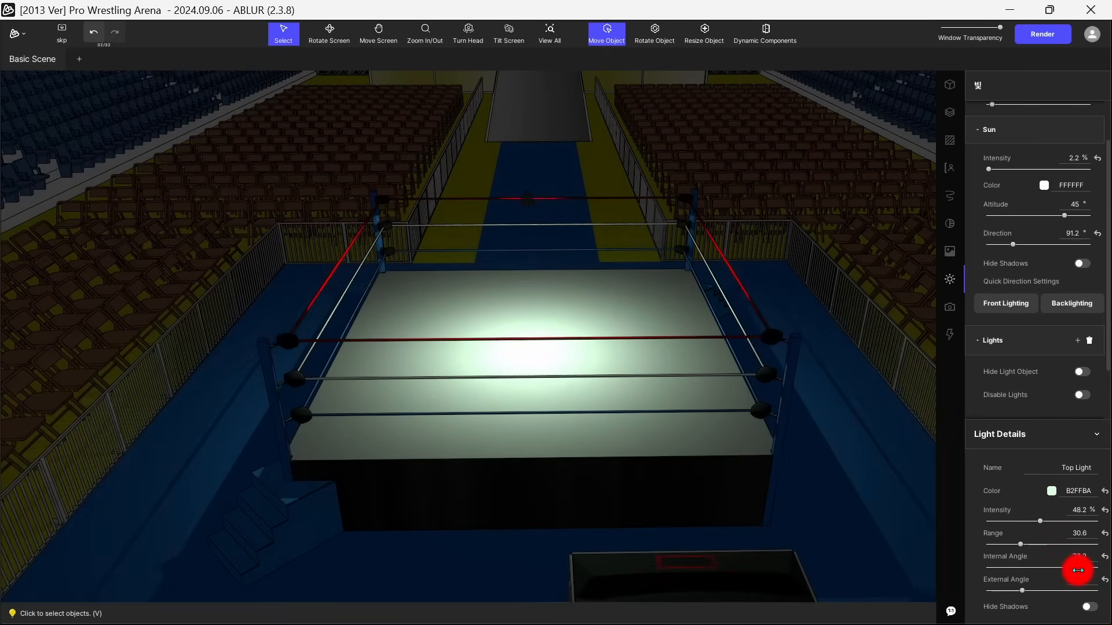
pyautogui.moveTo(1087, 569)
pyautogui.mouseDown()
pyautogui.moveTo(1056, 567)
pyautogui.moveTo(1066, 568)
pyautogui.mouseUp()
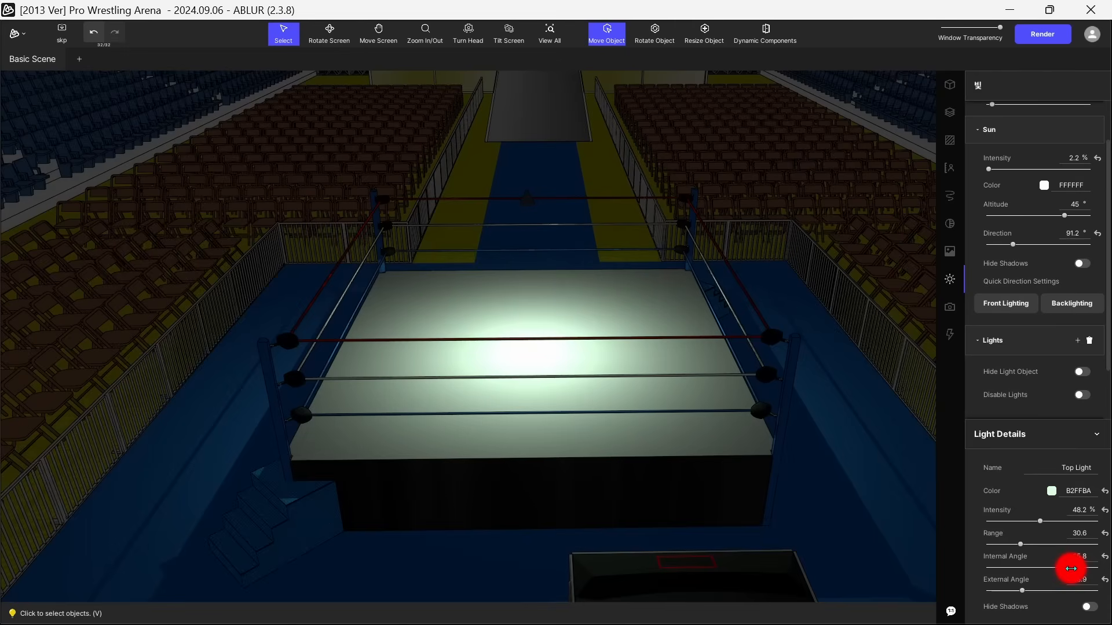
pyautogui.click(1082, 376)
pyautogui.moveTo(1068, 567); pyautogui.dragTo(999, 591)
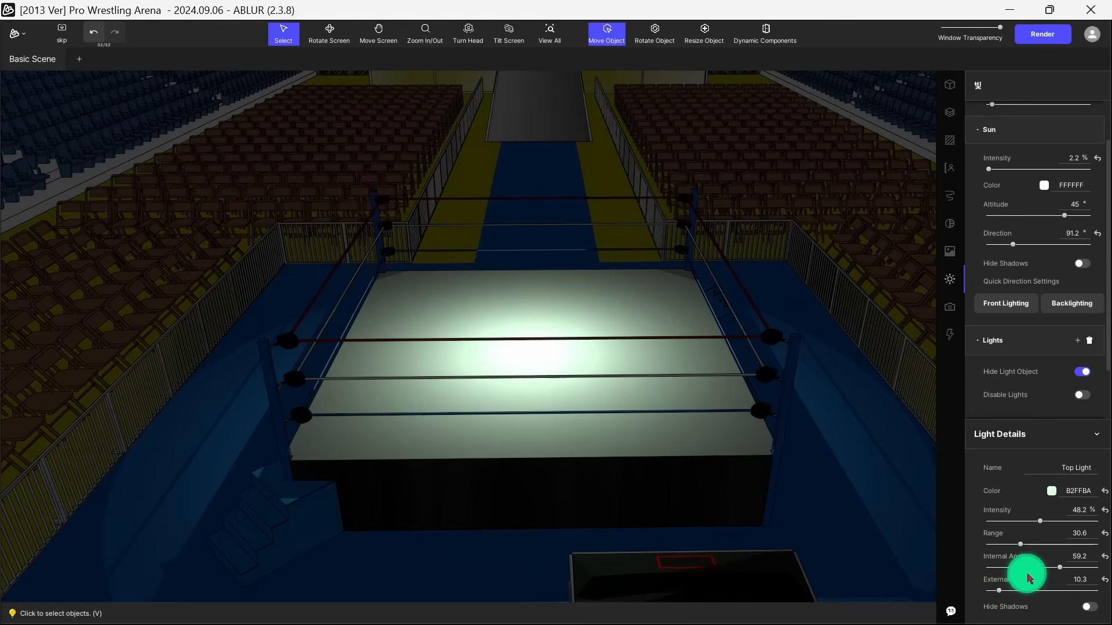
# Raise Top Light's intensity to 64.8 % and set the tone's bloom intensity to 0 %.
pyautogui.scroll(-3, 756, 505)
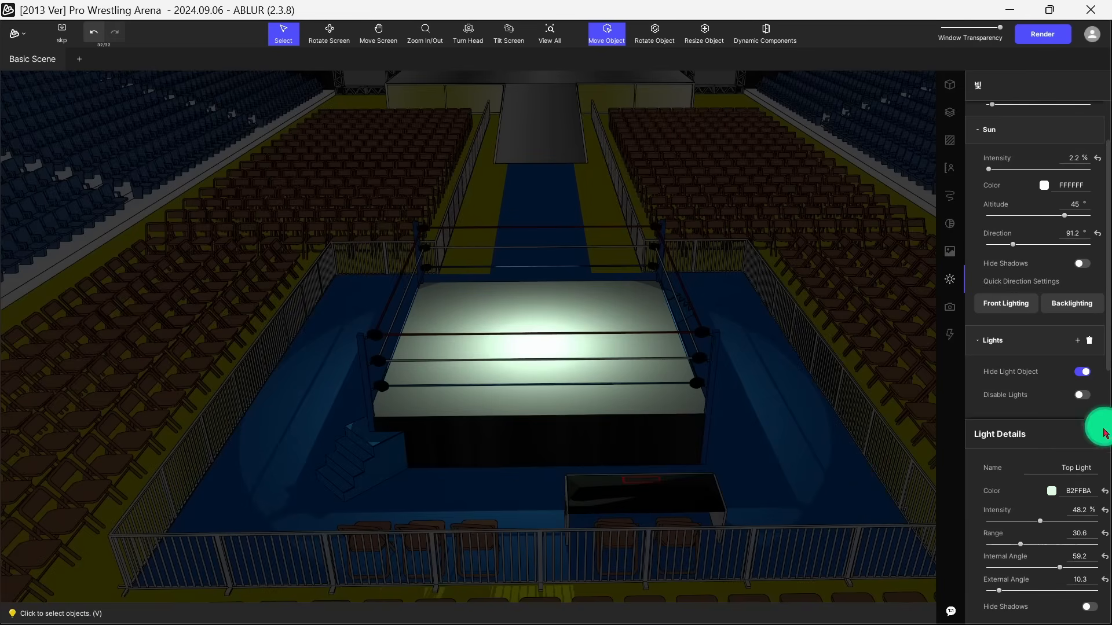
pyautogui.moveTo(1041, 521); pyautogui.dragTo(1059, 520)
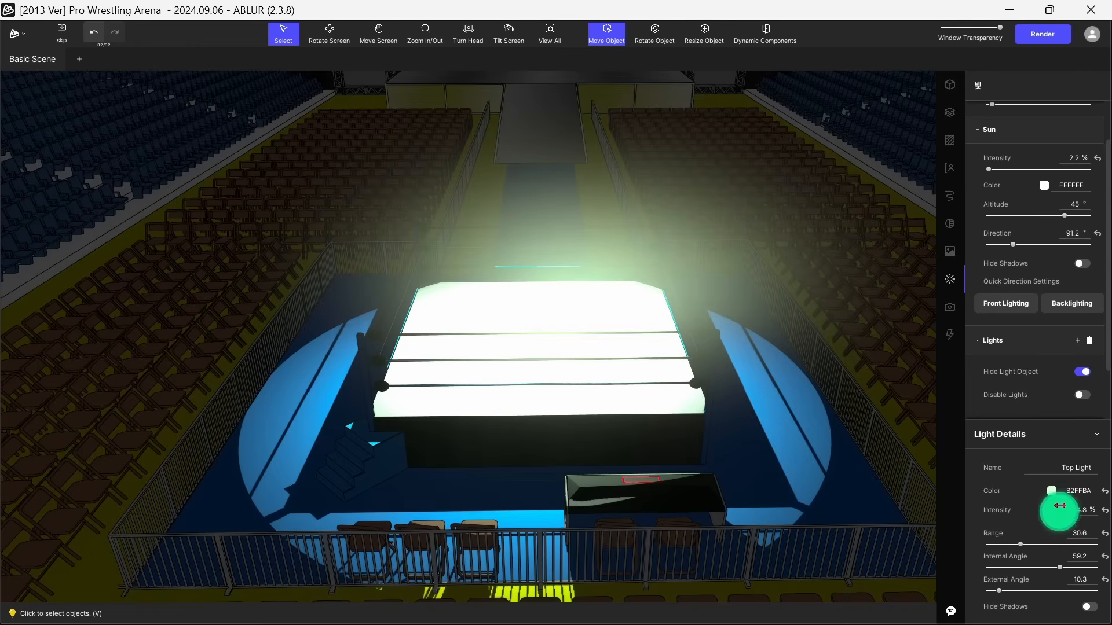
pyautogui.click(951, 225)
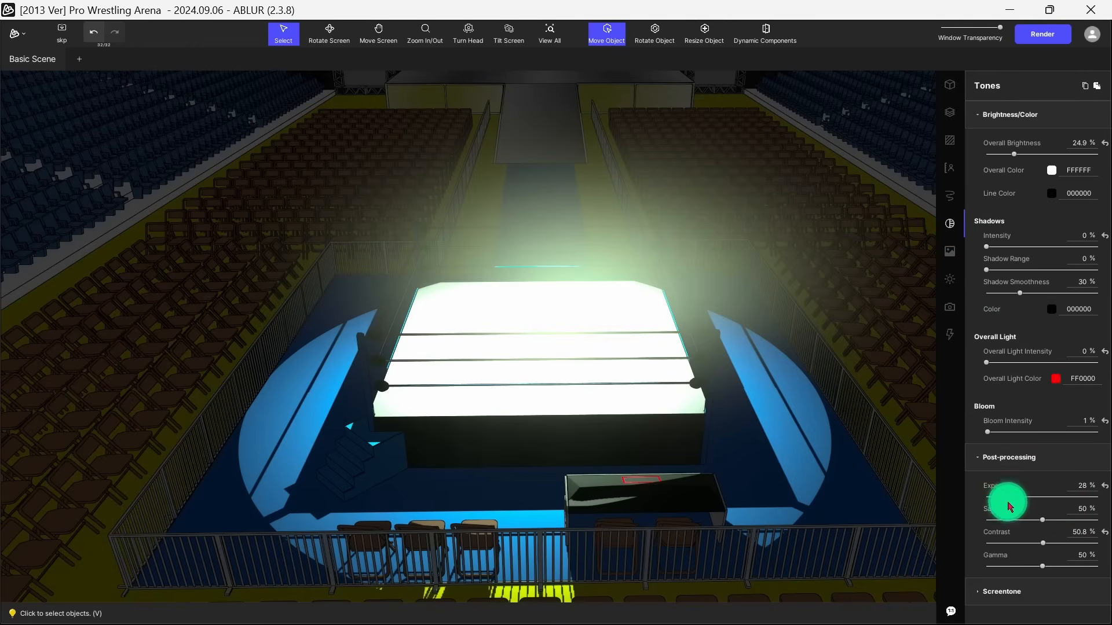
pyautogui.moveTo(989, 433); pyautogui.dragTo(971, 423)
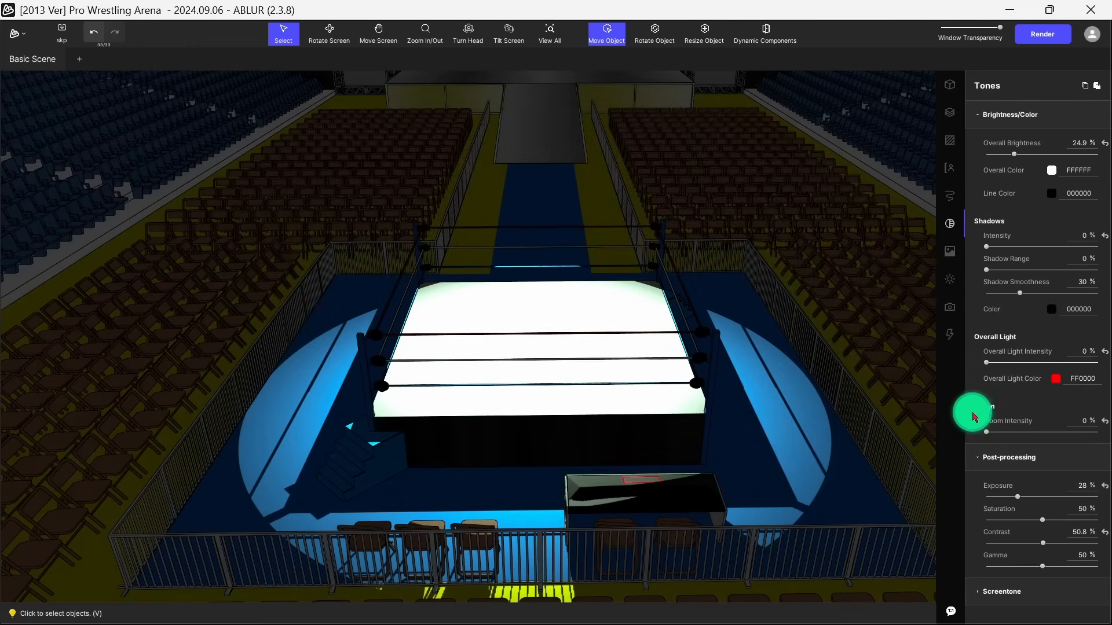
# Examine the spotlight's effect on the ring and the surrounding floor from several sides of the arena.
pyautogui.click(953, 286)
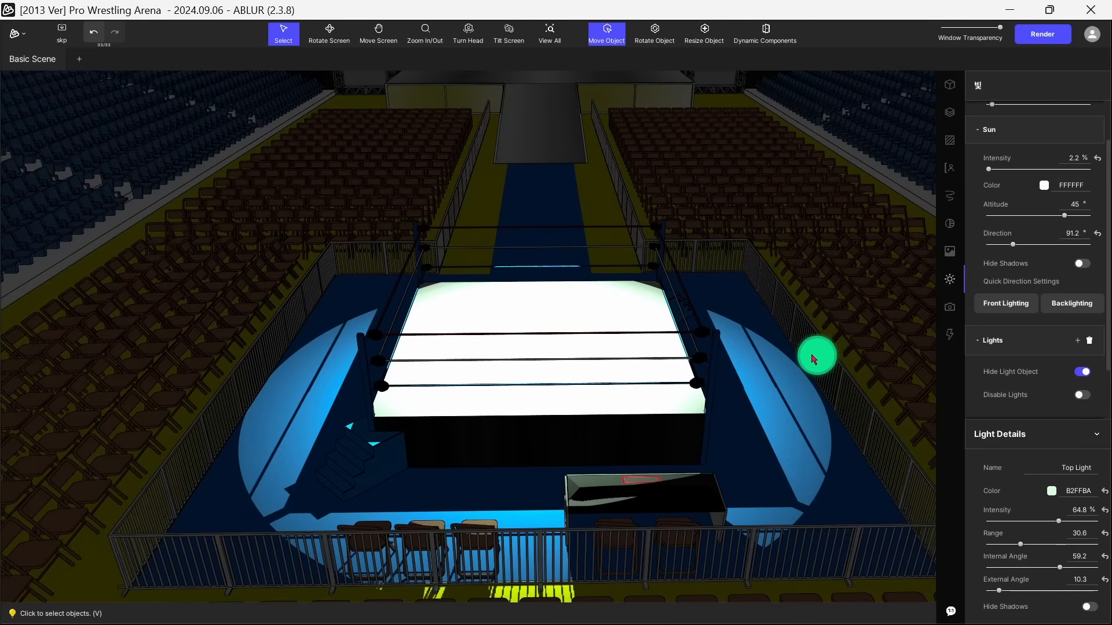
pyautogui.moveTo(779, 399); pyautogui.dragTo(539, 400, button='middle')
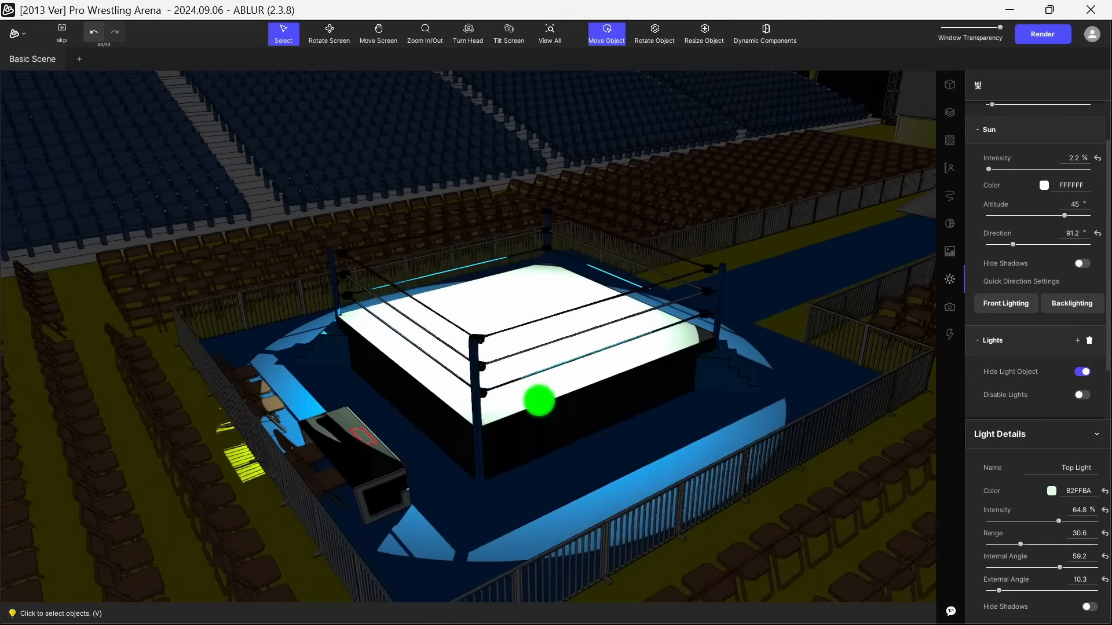
pyautogui.moveTo(660, 389); pyautogui.dragTo(440, 402, button='middle')
pyautogui.moveTo(598, 402); pyautogui.dragTo(464, 399, button='middle')
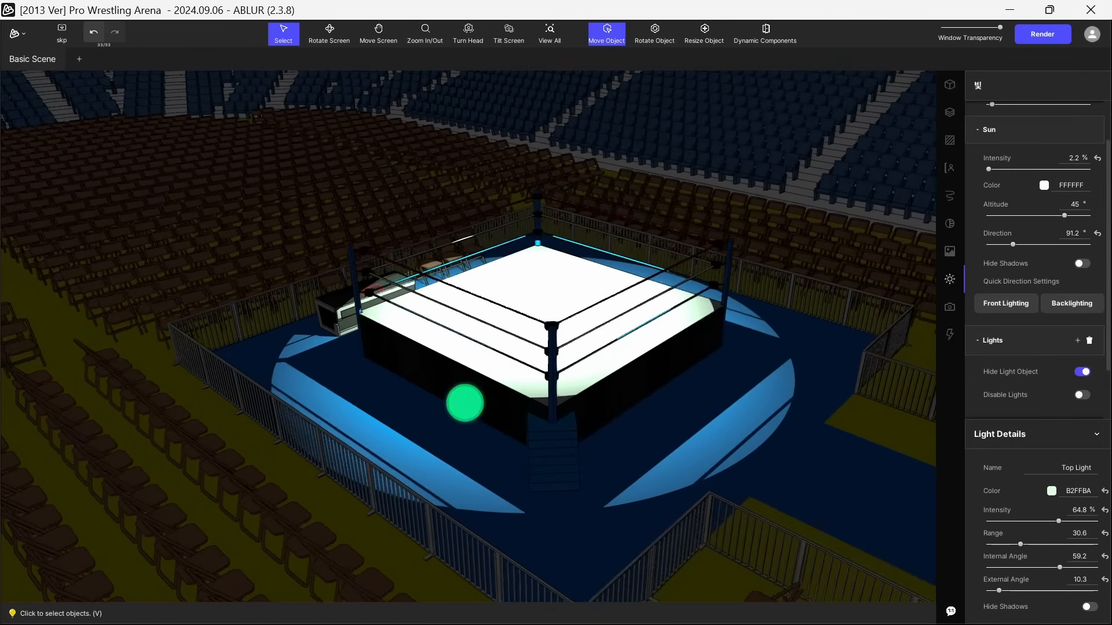
pyautogui.moveTo(665, 409); pyautogui.dragTo(697, 429, button='middle')
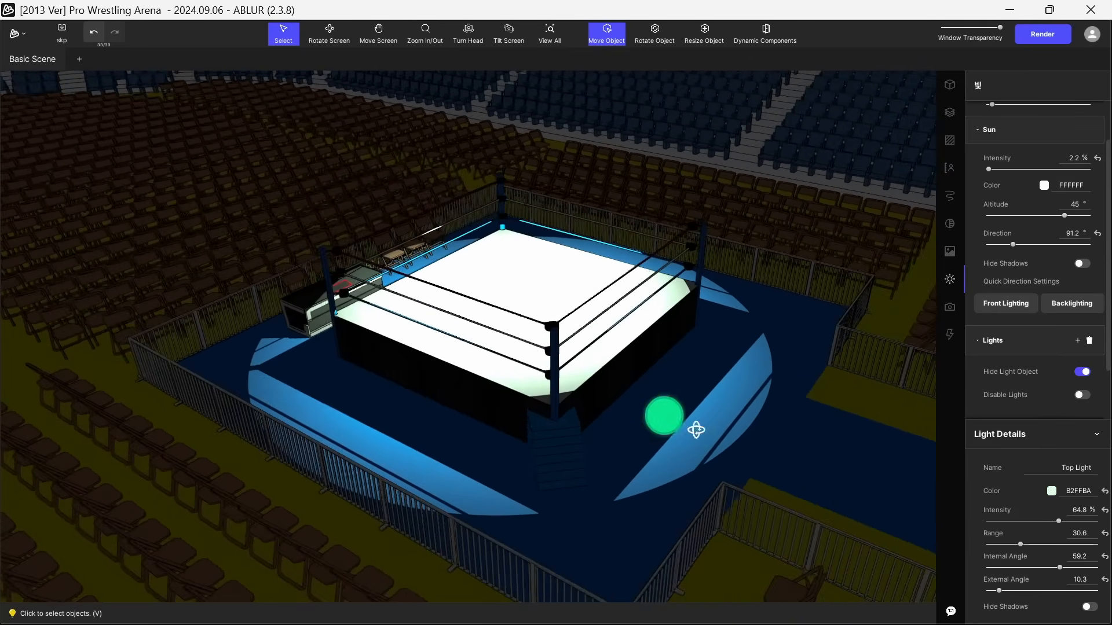
pyautogui.scroll(2, 626, 397)
pyautogui.scroll(1, 626, 397)
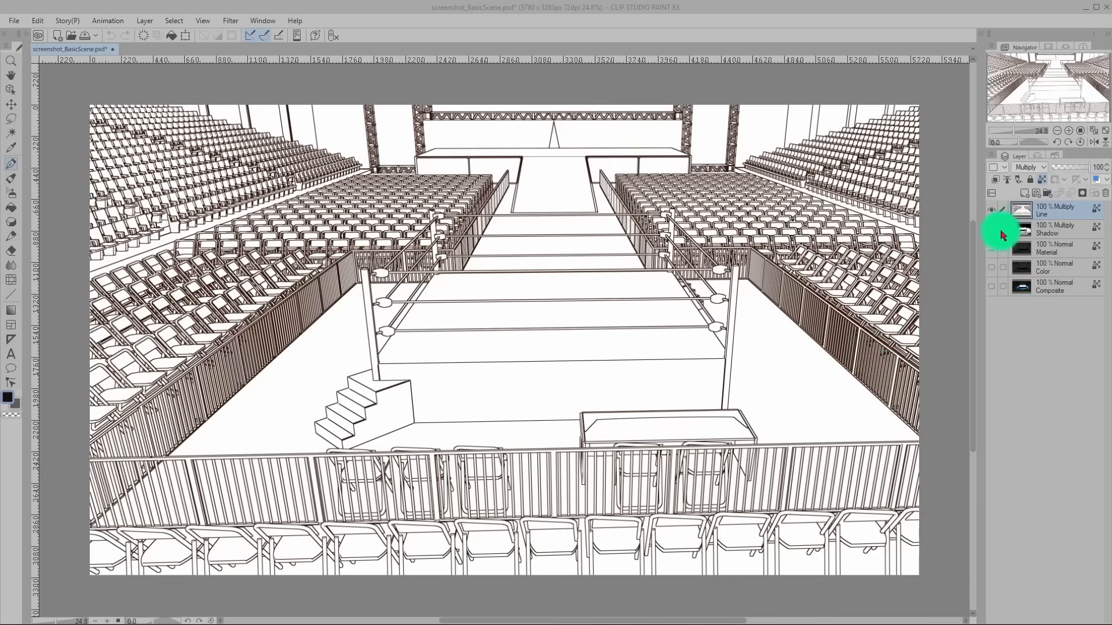
# In Clip Studio Paint, compare the Composite and Line layers of screenshot_BasicScene.psd by showing each one alone.
pyautogui.click(991, 211)
pyautogui.click(991, 286)
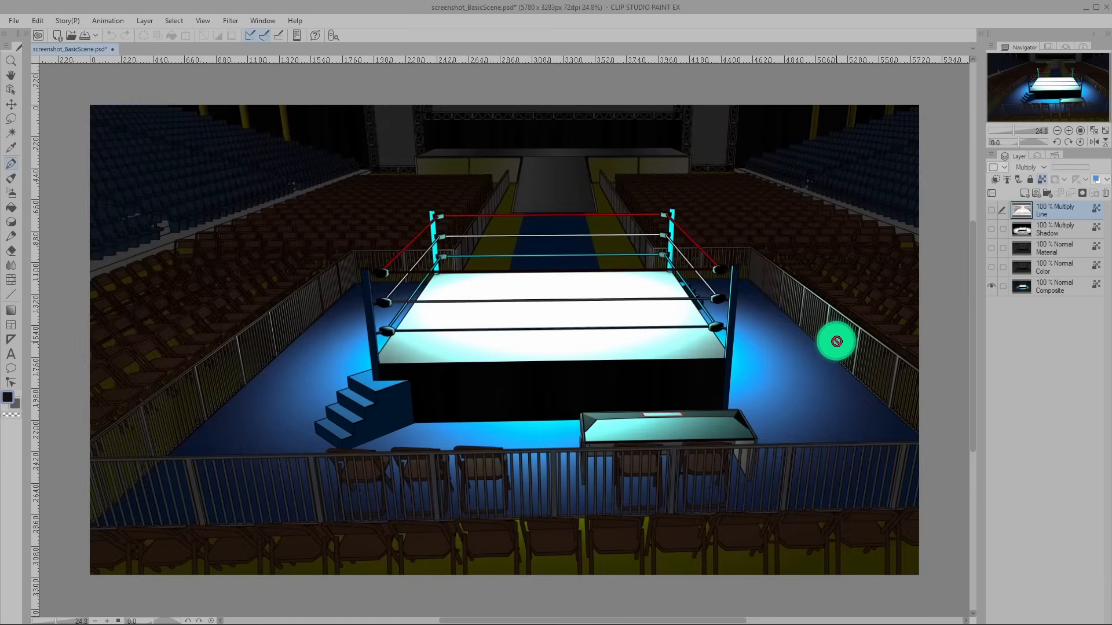
pyautogui.click(991, 286)
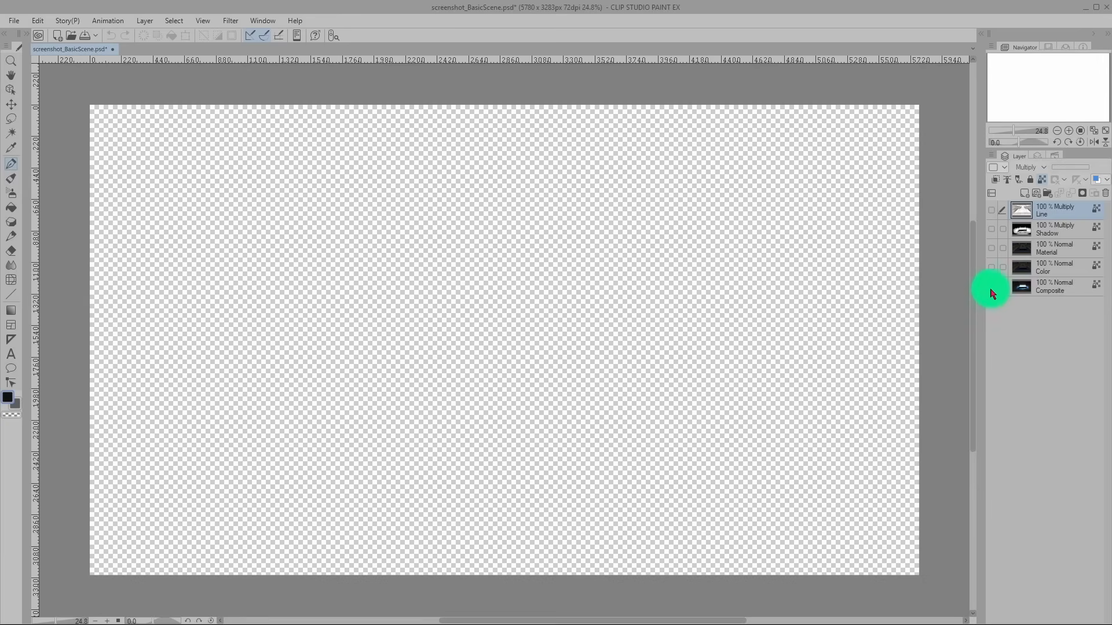
pyautogui.click(991, 212)
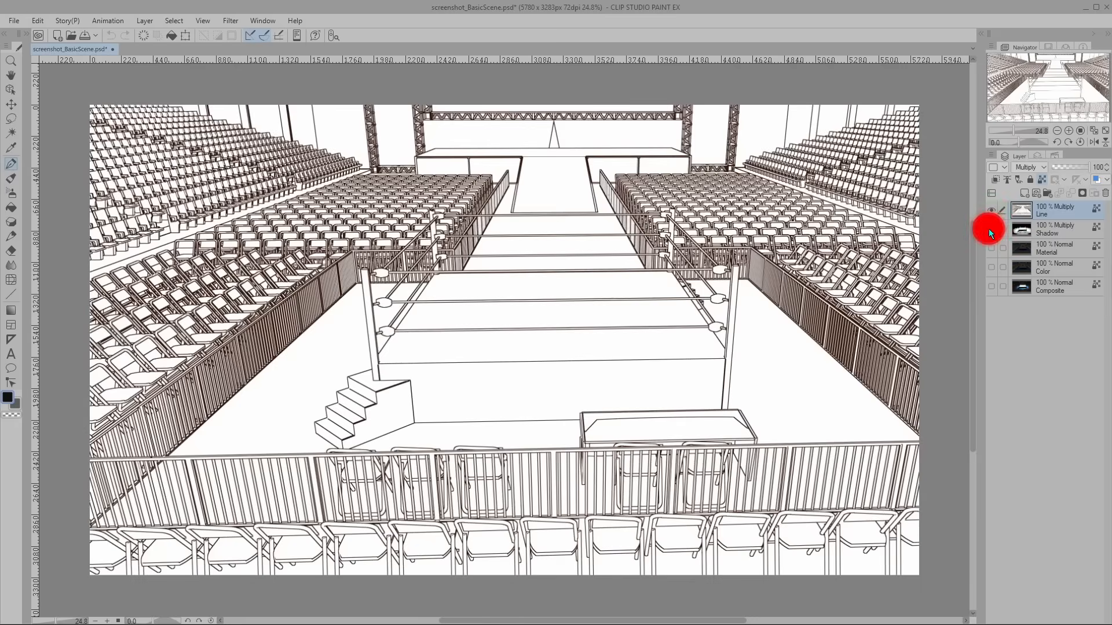
# Show the Shadow layer together with the Line layer and inspect the shading around the ring up close.
pyautogui.click(991, 229)
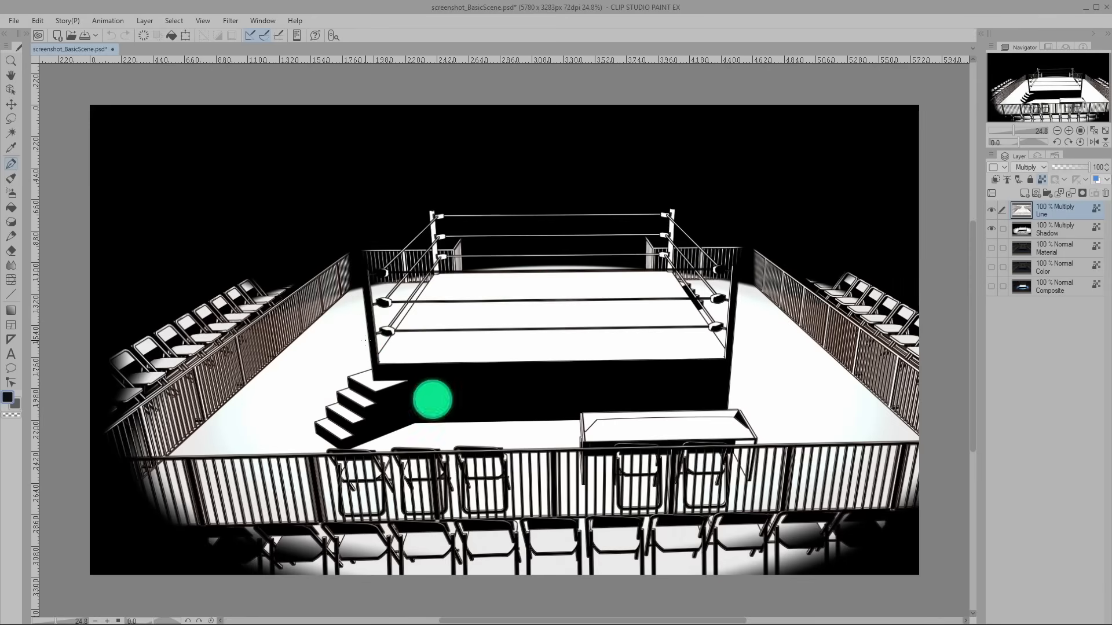
pyautogui.scroll(5, 508, 459)
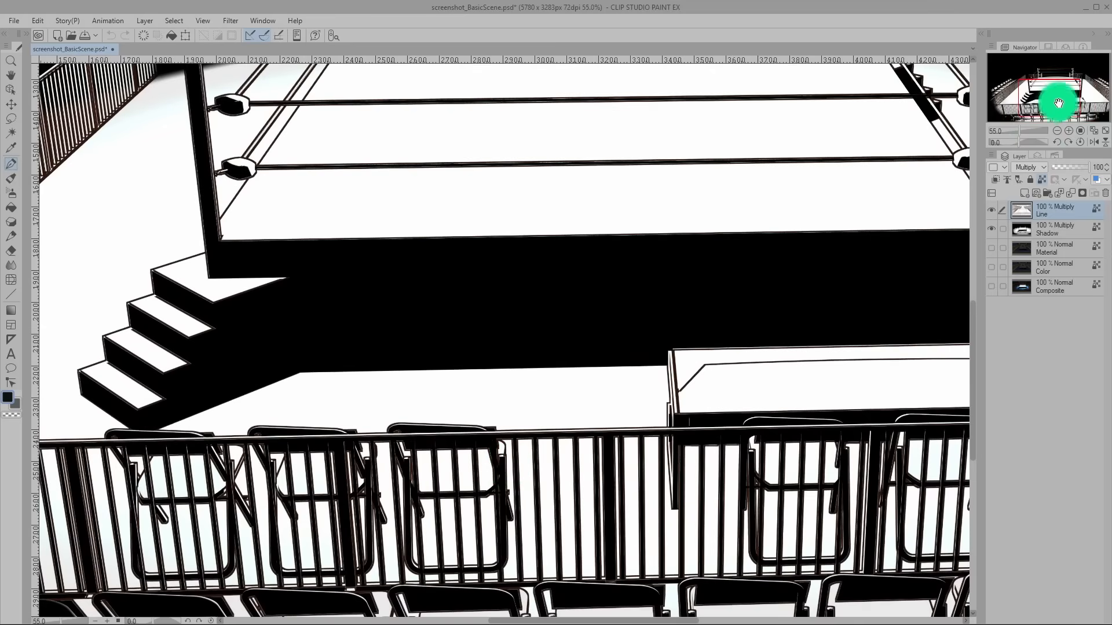
pyautogui.moveTo(1059, 103); pyautogui.dragTo(1086, 75)
pyautogui.scroll(-5, 784, 185)
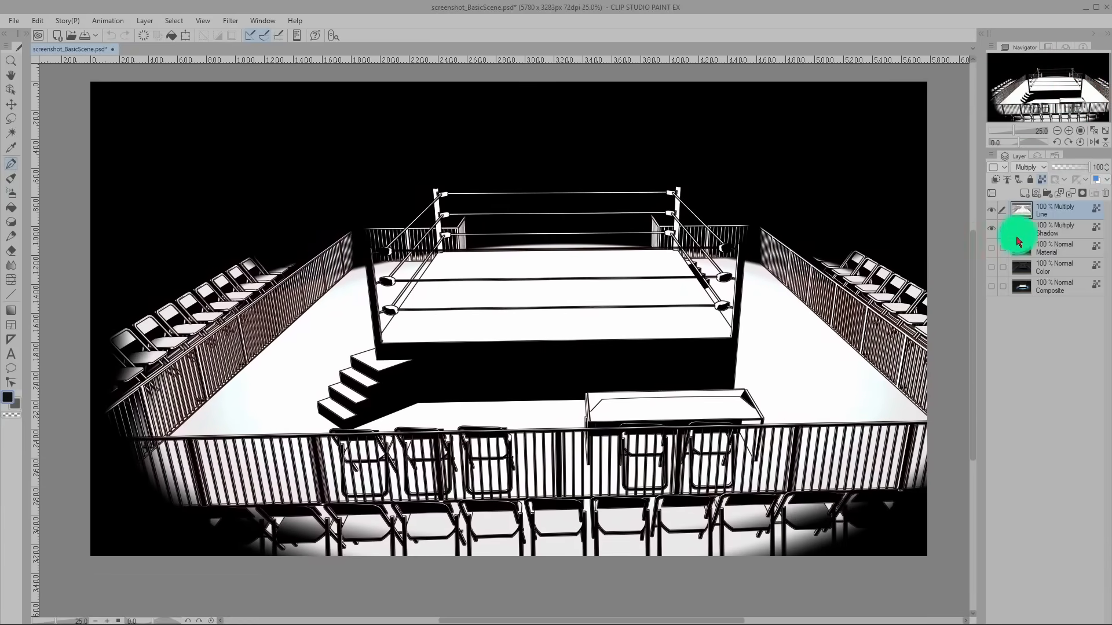
# Make the Material, Color and Composite layers visible beneath the Line and Shadow layers.
pyautogui.click(991, 248)
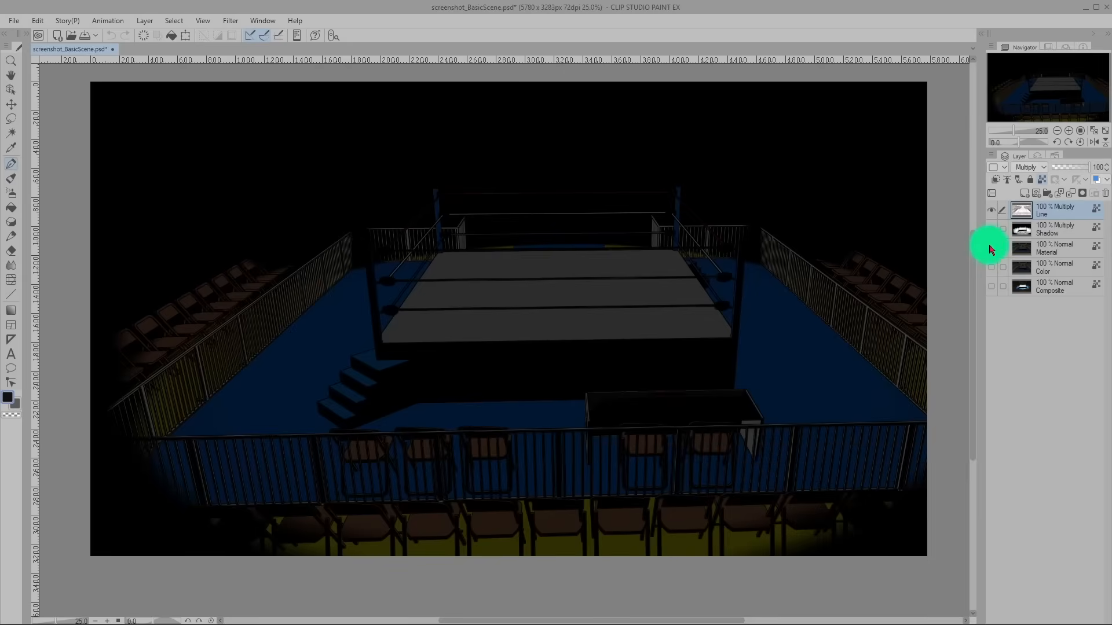
pyautogui.click(991, 268)
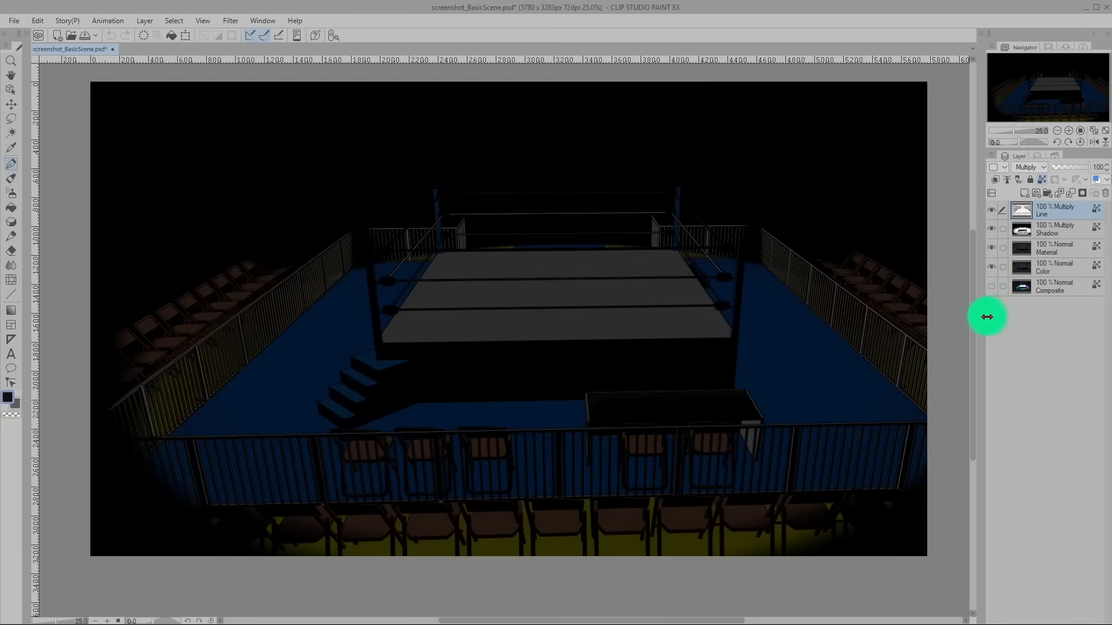
pyautogui.click(991, 287)
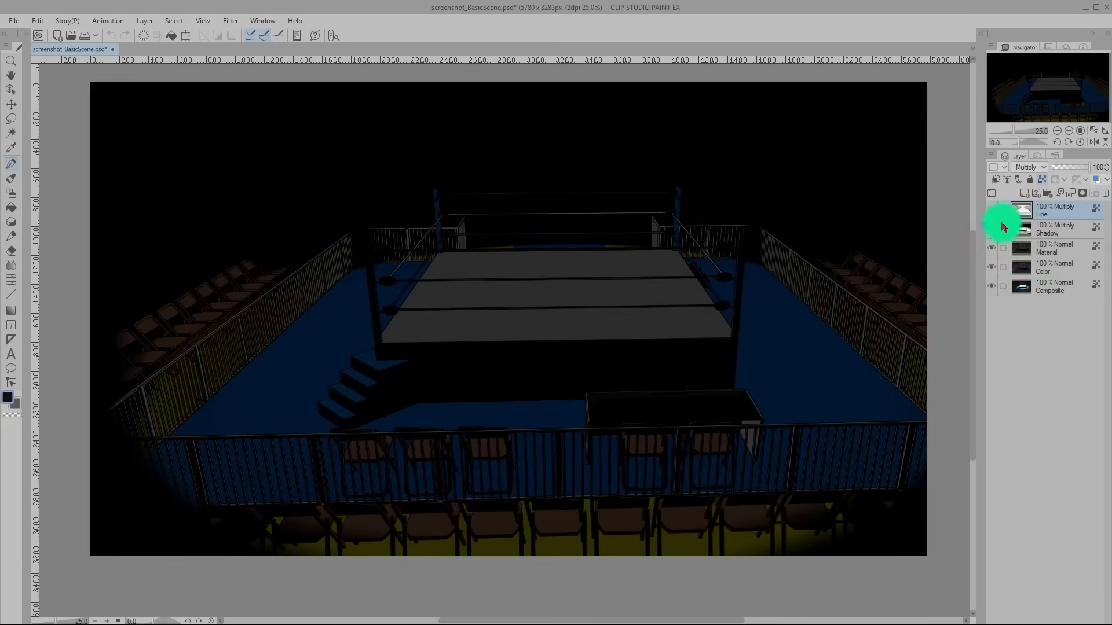
# Hide the Line, Shadow, Material and Color layers so that only the Composite layer is shown.
pyautogui.click(992, 211)
pyautogui.click(992, 211)
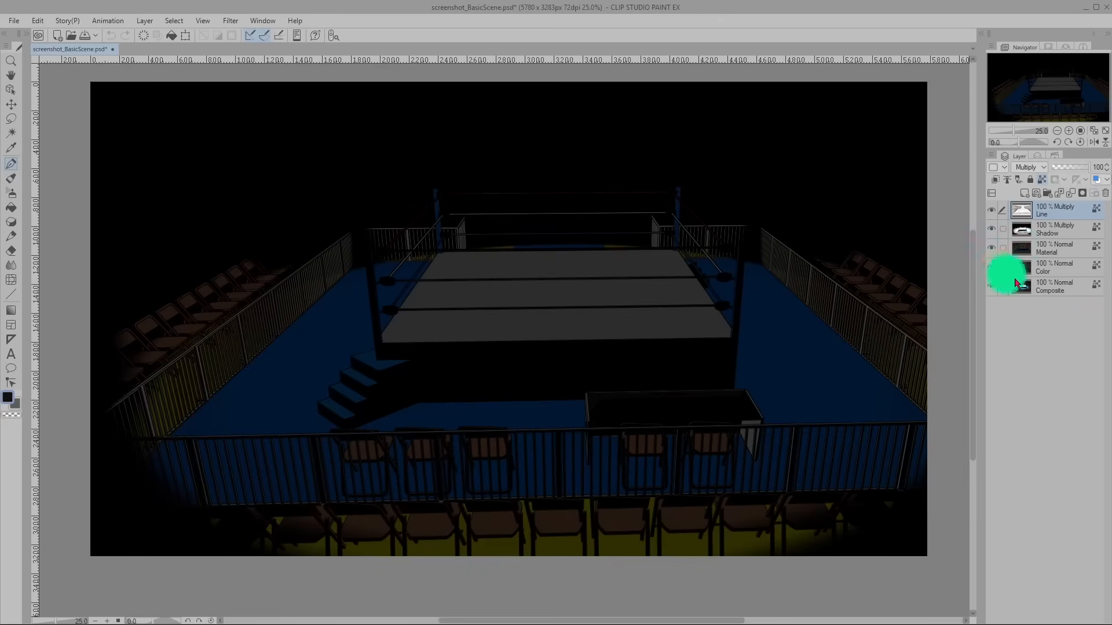
pyautogui.moveTo(992, 210); pyautogui.dragTo(991, 268)
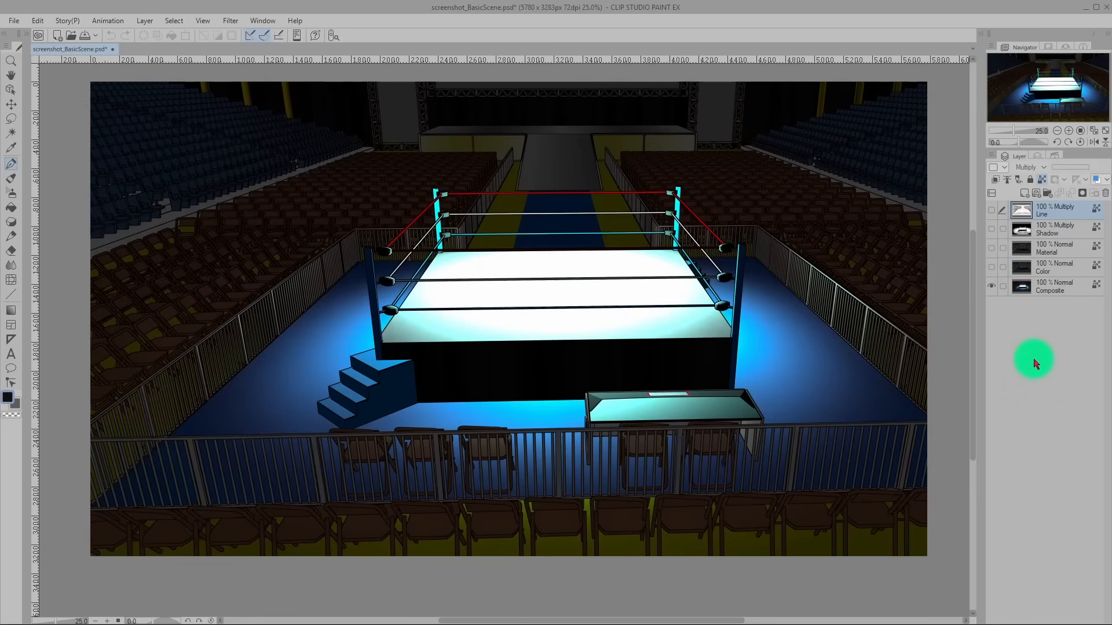
pyautogui.click(992, 211)
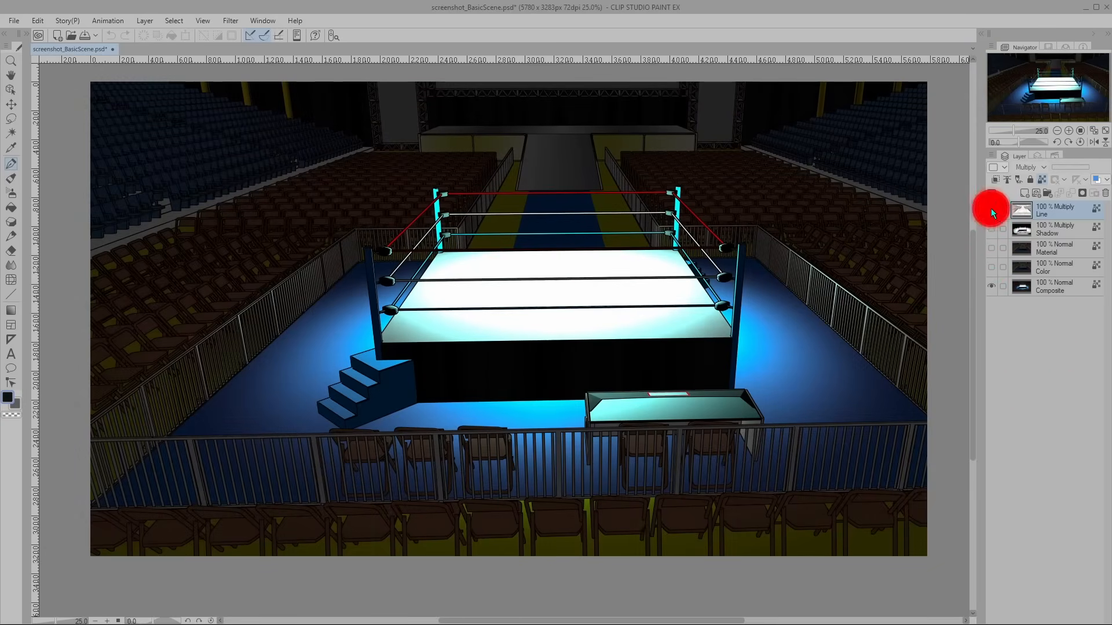